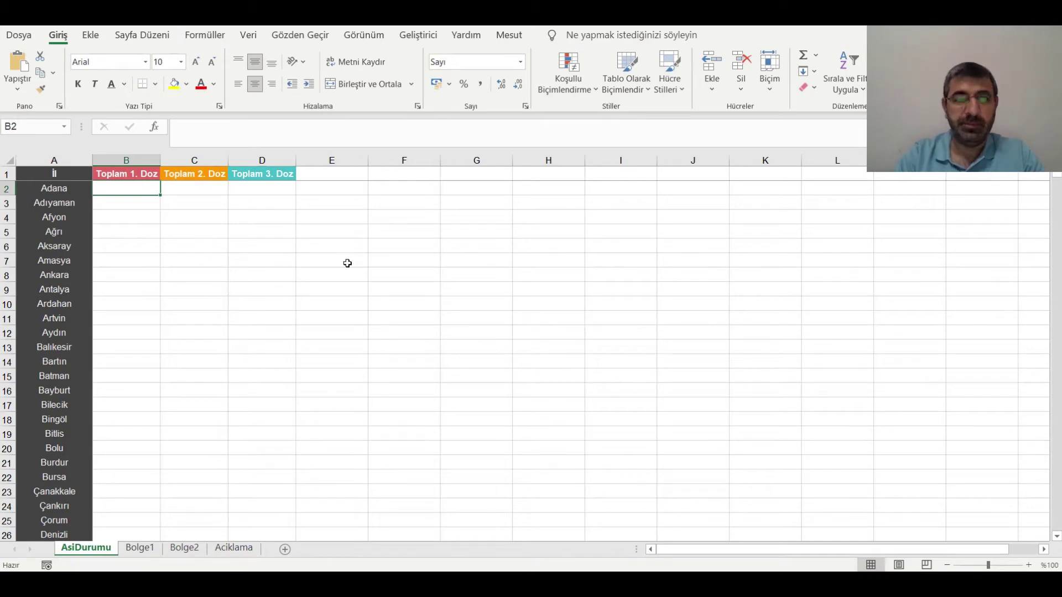
# Step: In B2, begin =DÜŞEYARA(A2;Bolge1!$A:$D; to look up Adana in Bolge1 columns A–D
pyautogui.write('=')
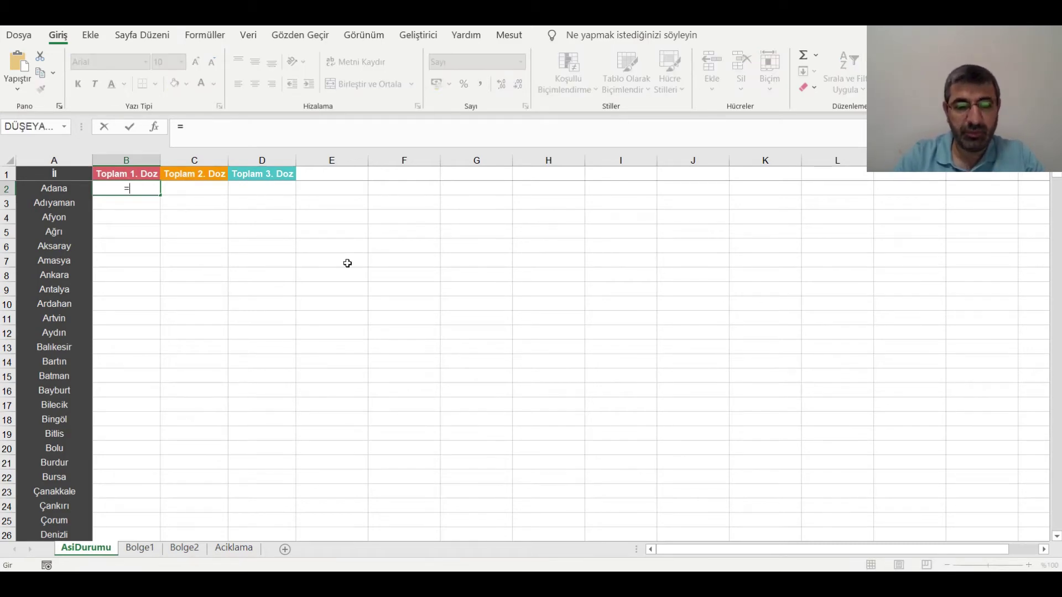
pyautogui.write('düş')
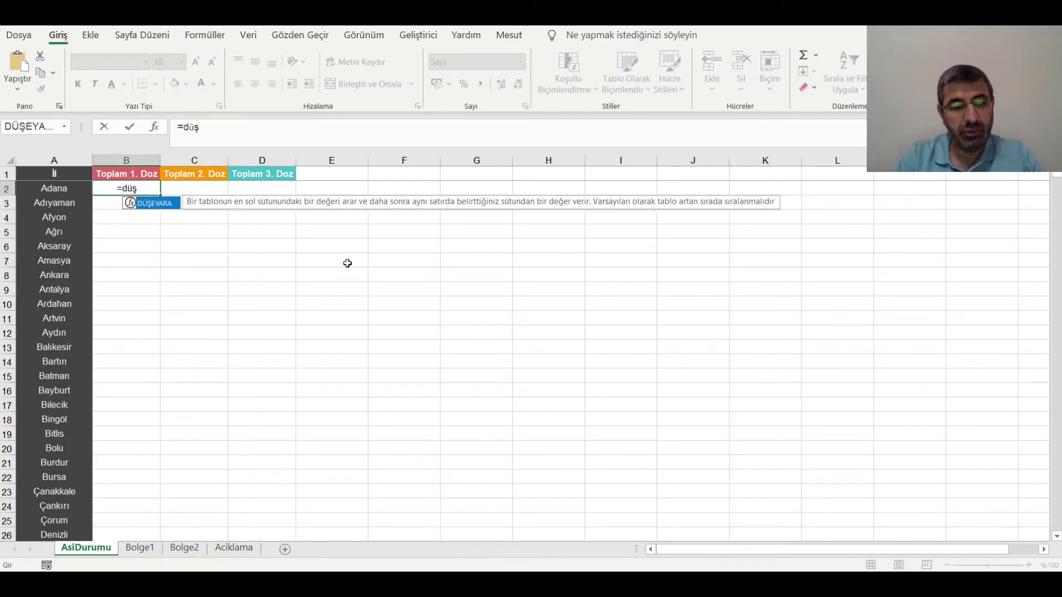
pyautogui.press('Tab')
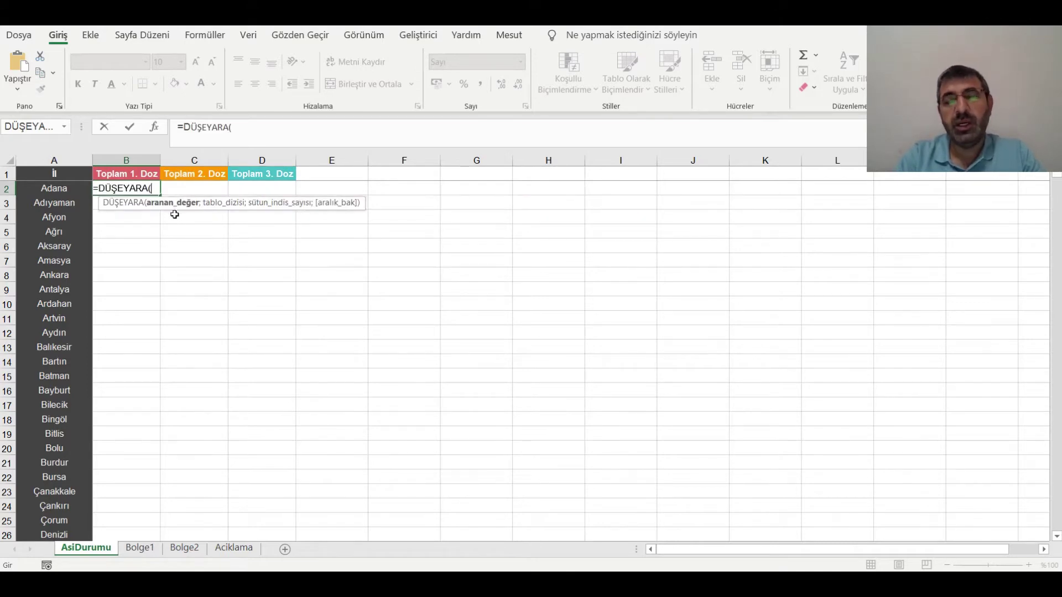
pyautogui.click(48, 190)
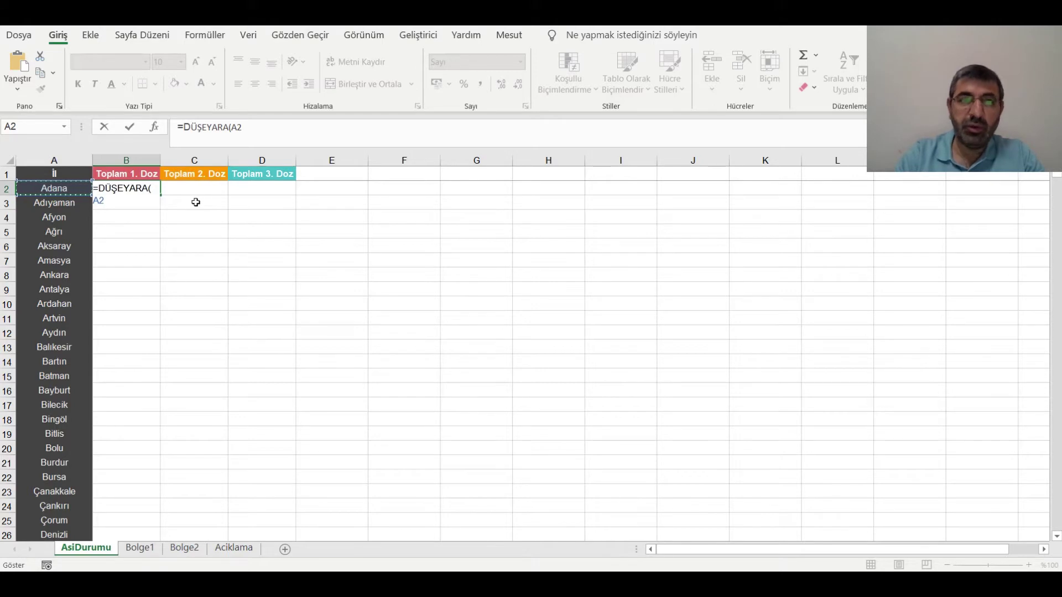
pyautogui.write(';')
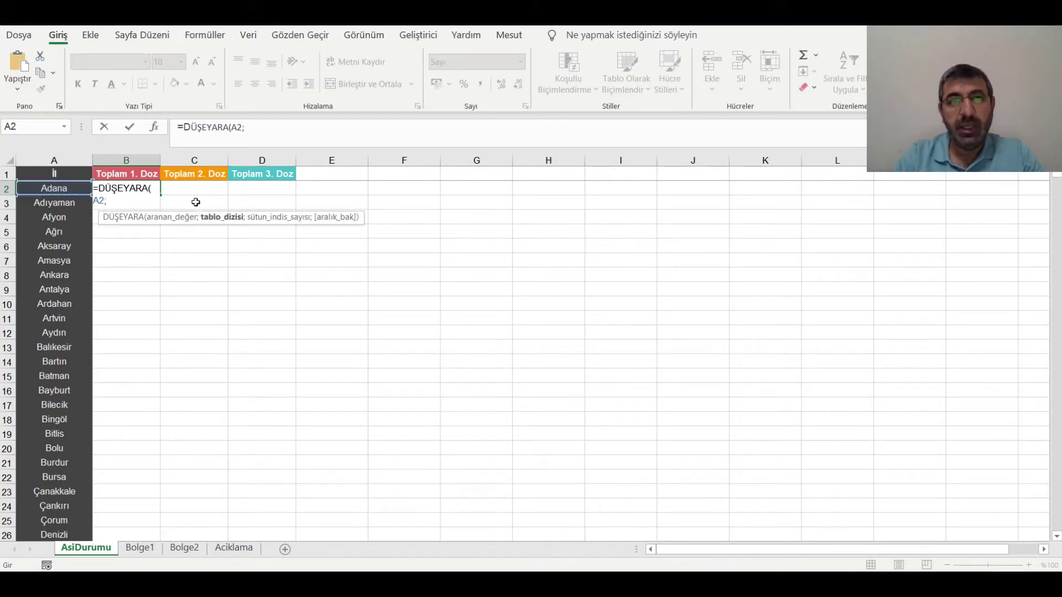
pyautogui.click(145, 549)
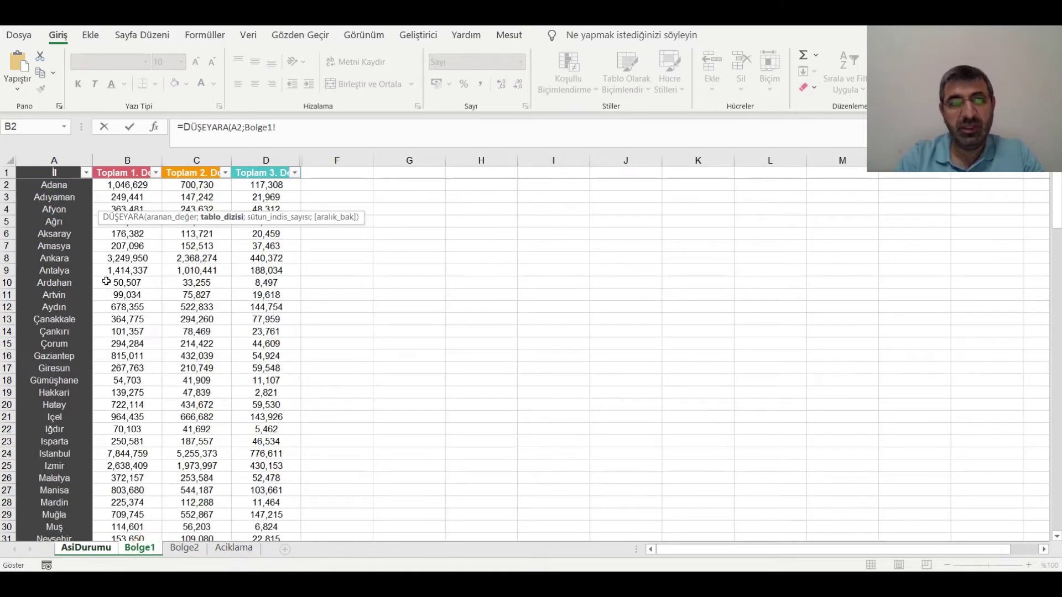
pyautogui.moveTo(43, 161); pyautogui.dragTo(258, 176)
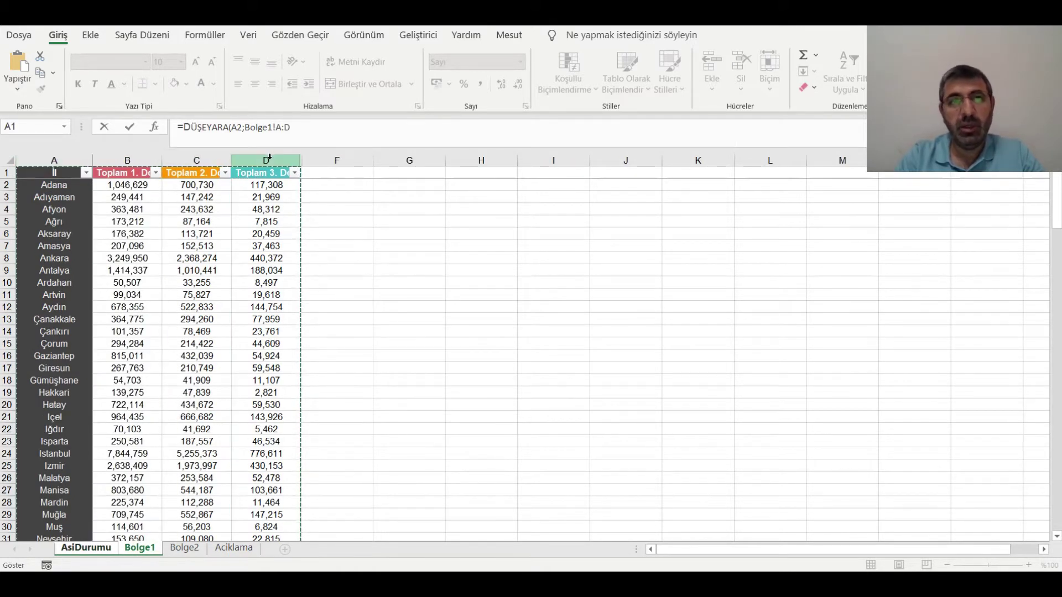
pyautogui.click(277, 127)
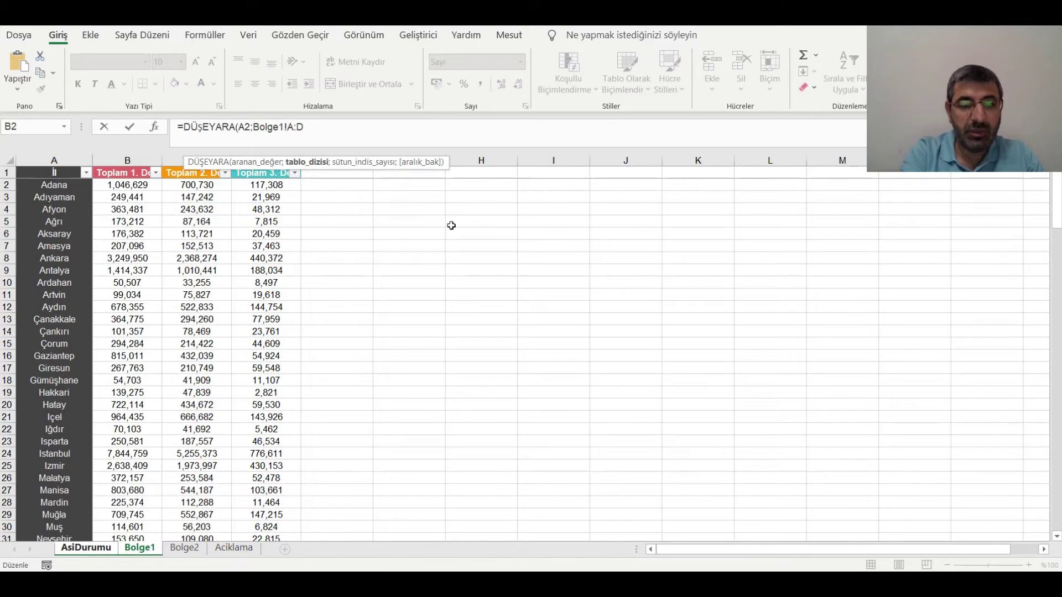
pyautogui.press('F4')
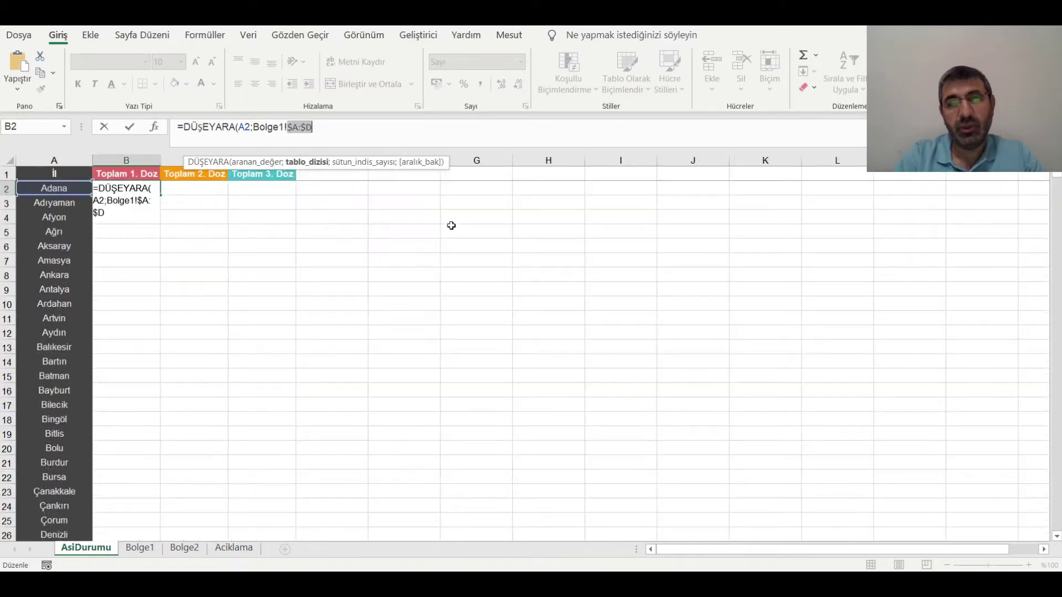
pyautogui.click(334, 129)
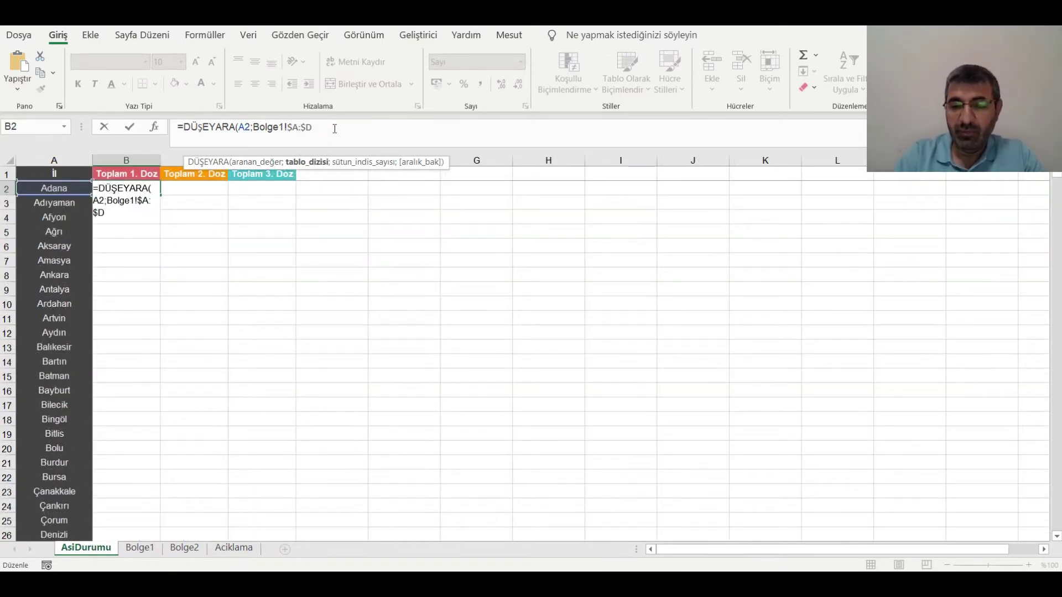
pyautogui.write(';')
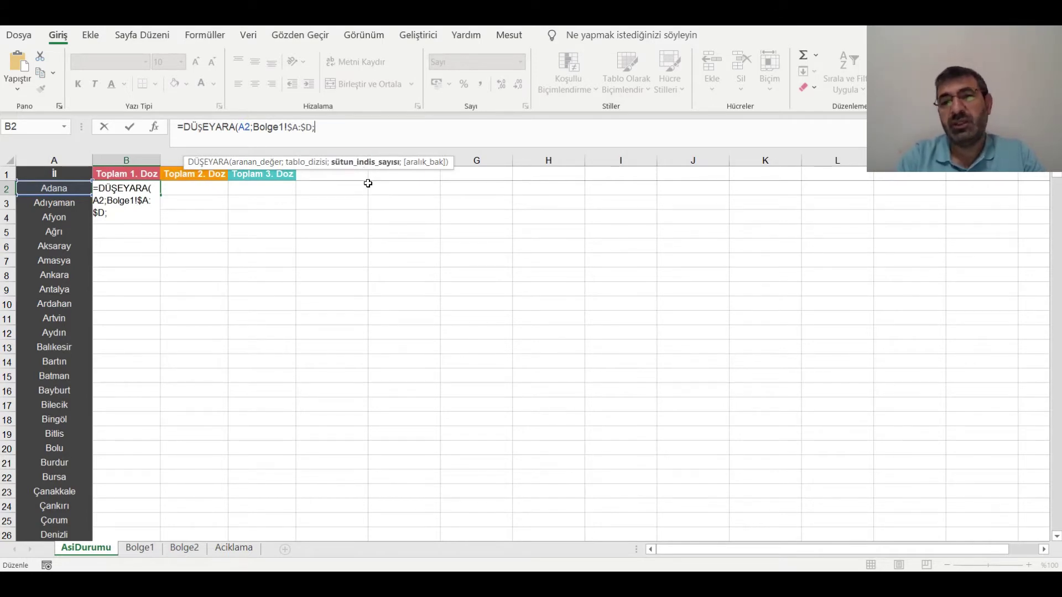
pyautogui.click(138, 549)
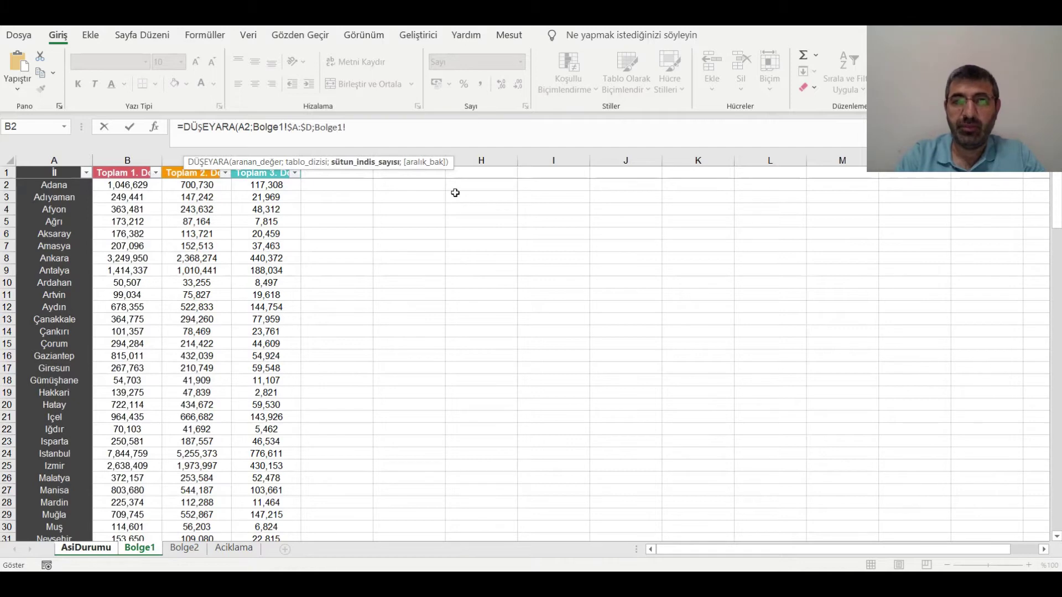
# Step: Finish B2 as =DÜŞEYARA(A2;Bolge1!$A:$D;2;0), returning 1,046,629 for Adana
pyautogui.press('BackSpace')
pyautogui.press('BackSpace')
pyautogui.press('BackSpace')
pyautogui.press('BackSpace')
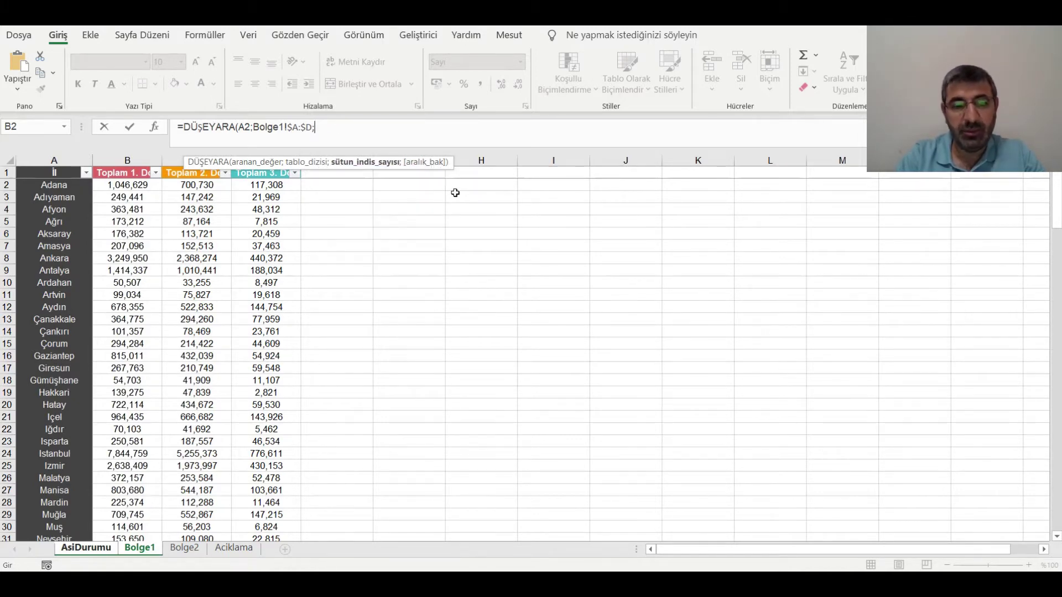
pyautogui.write('2;0')
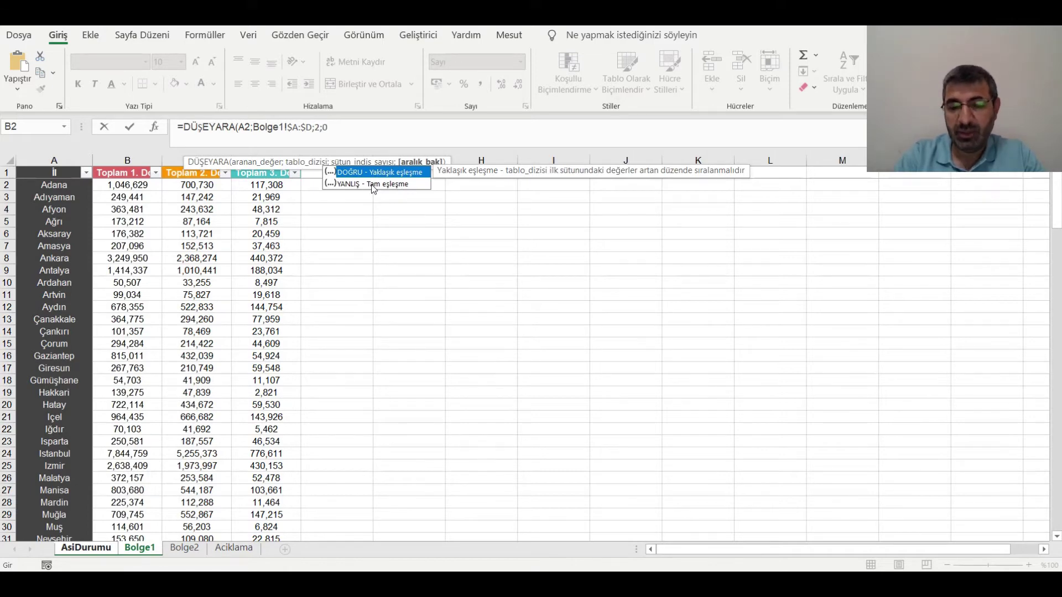
pyautogui.write(')')
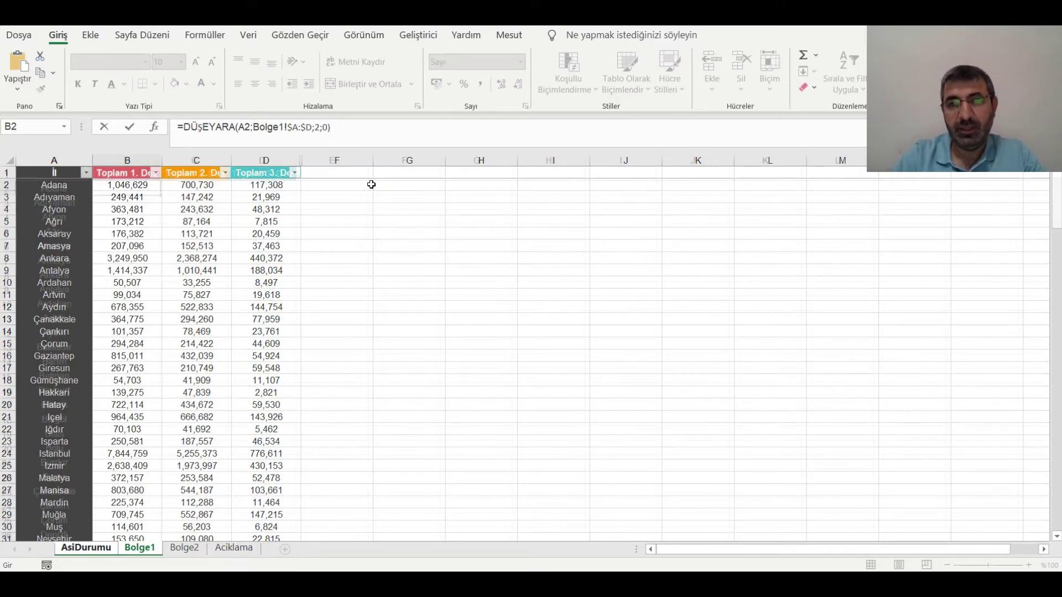
pyautogui.press('Return')
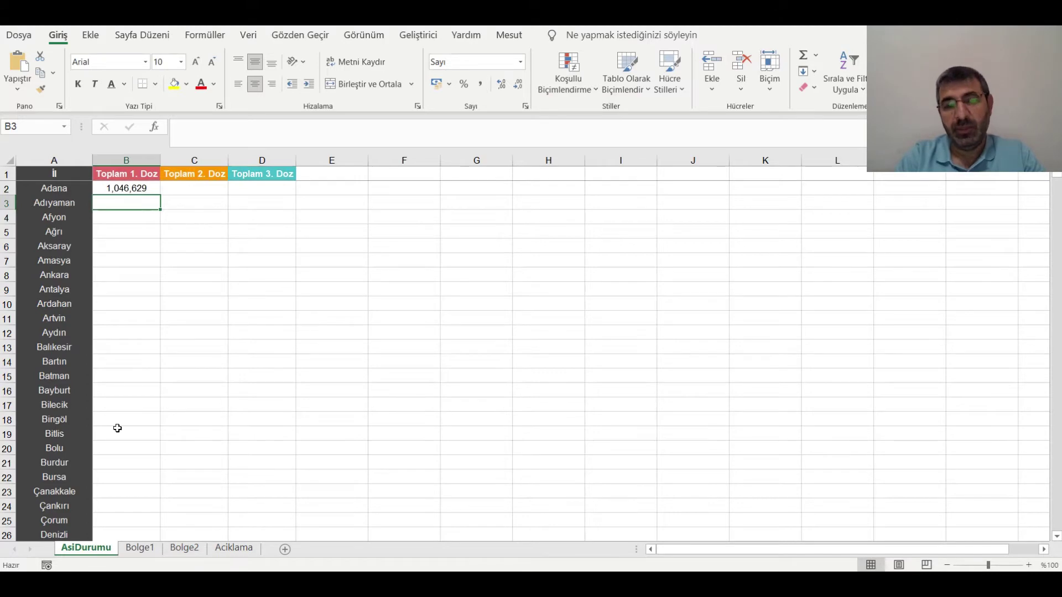
pyautogui.click(140, 549)
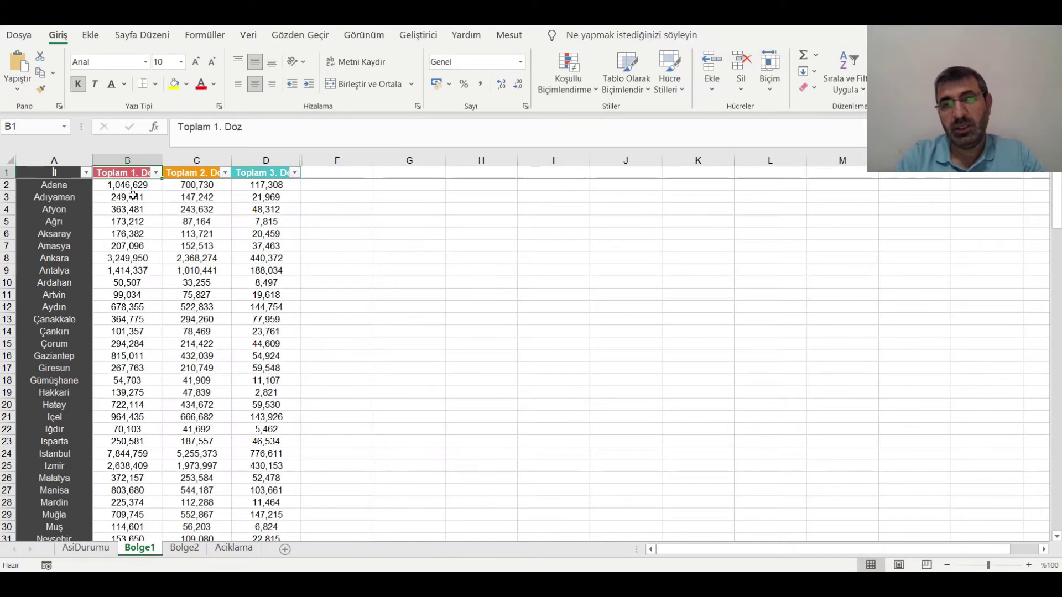
# Step: Fill B2's lookup formula down column B of AsiDurumu
pyautogui.click(85, 548)
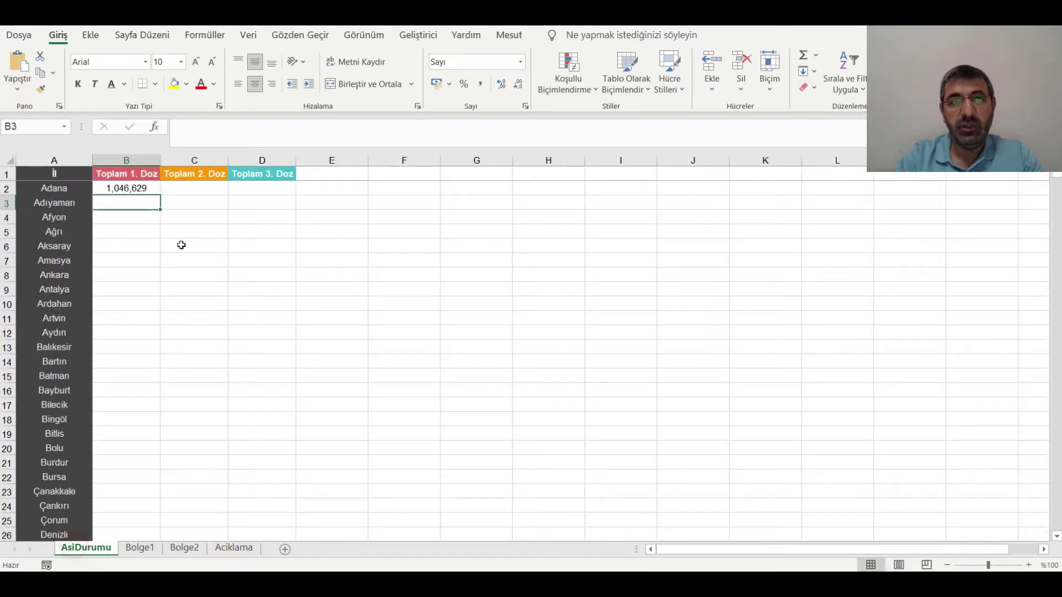
pyautogui.click(133, 187)
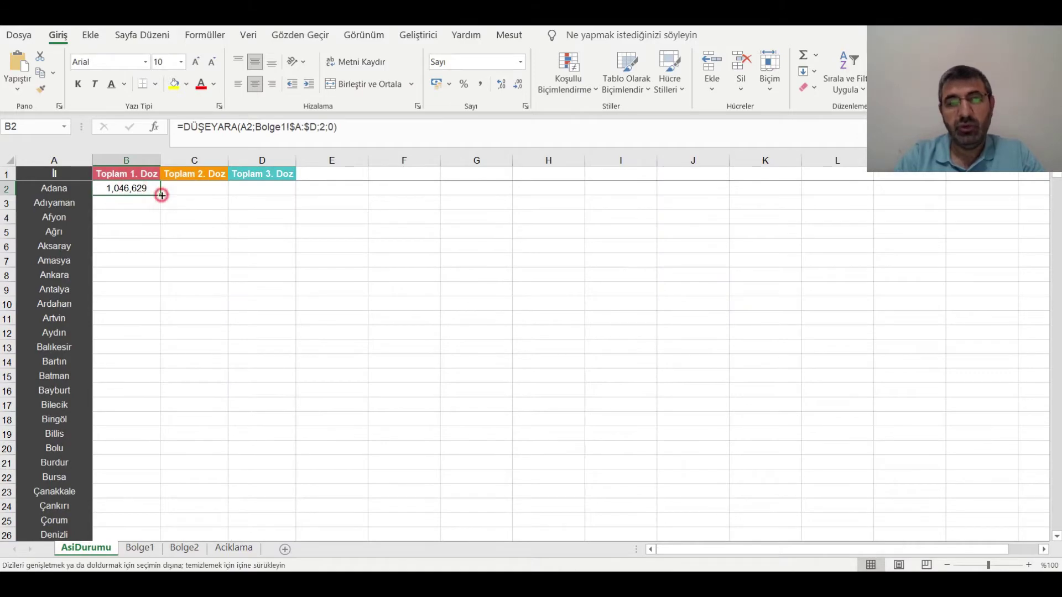
pyautogui.doubleClick(160, 195)
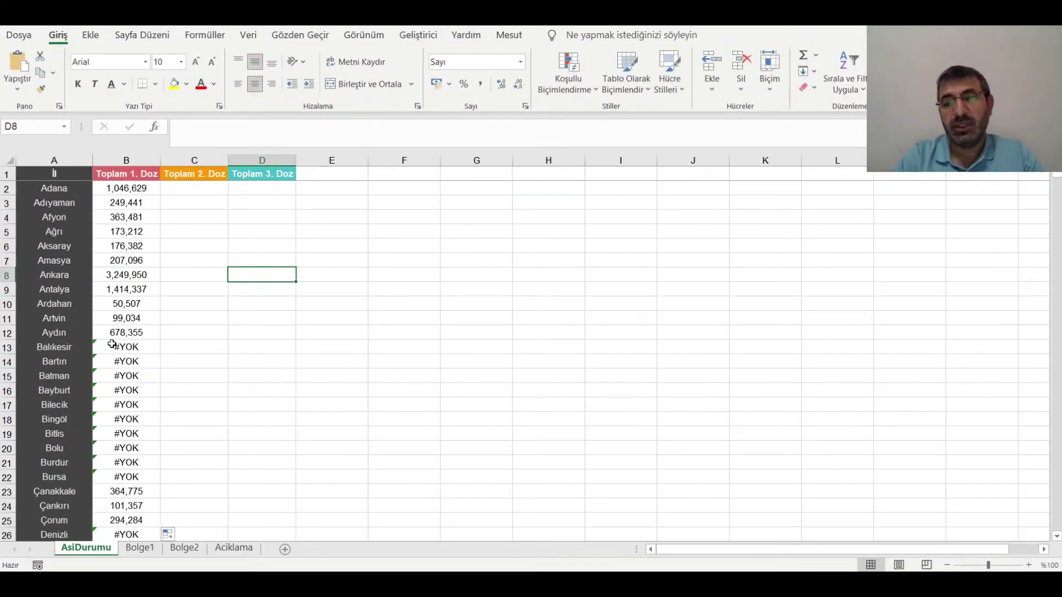
# Step: Check B13's #YOK result against the provinces on the Bolge1 and Bolge2 sheets
pyautogui.click(113, 347)
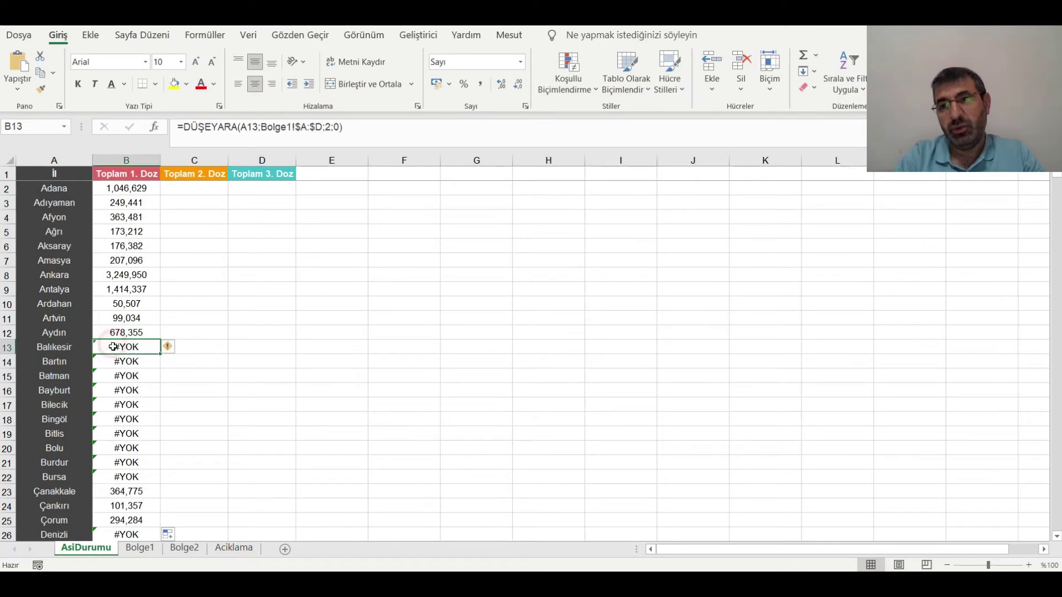
pyautogui.click(185, 548)
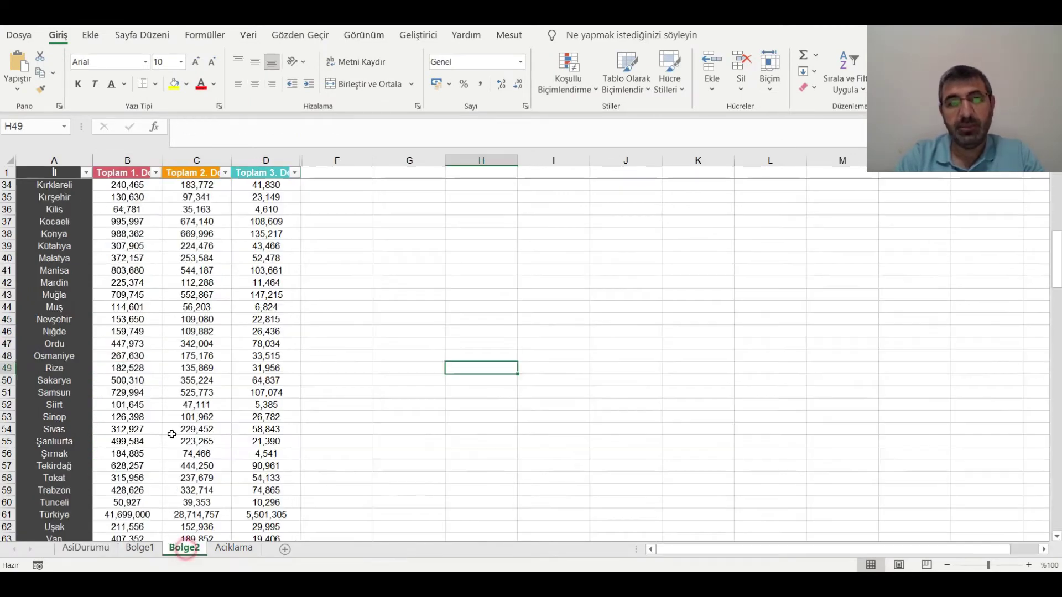
pyautogui.scroll(11, 60, 231)
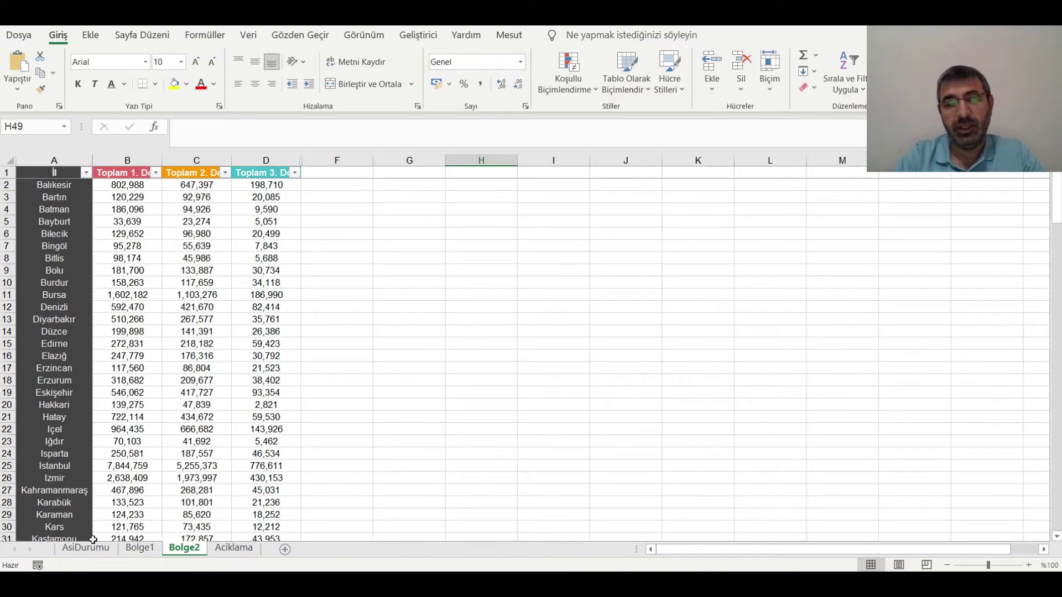
pyautogui.click(140, 548)
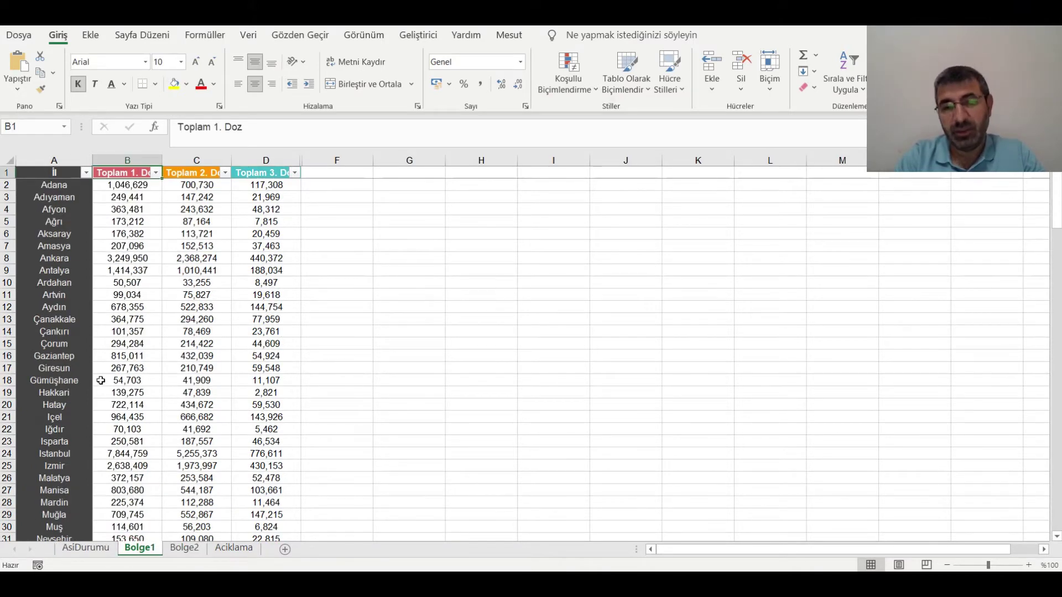
pyautogui.click(88, 548)
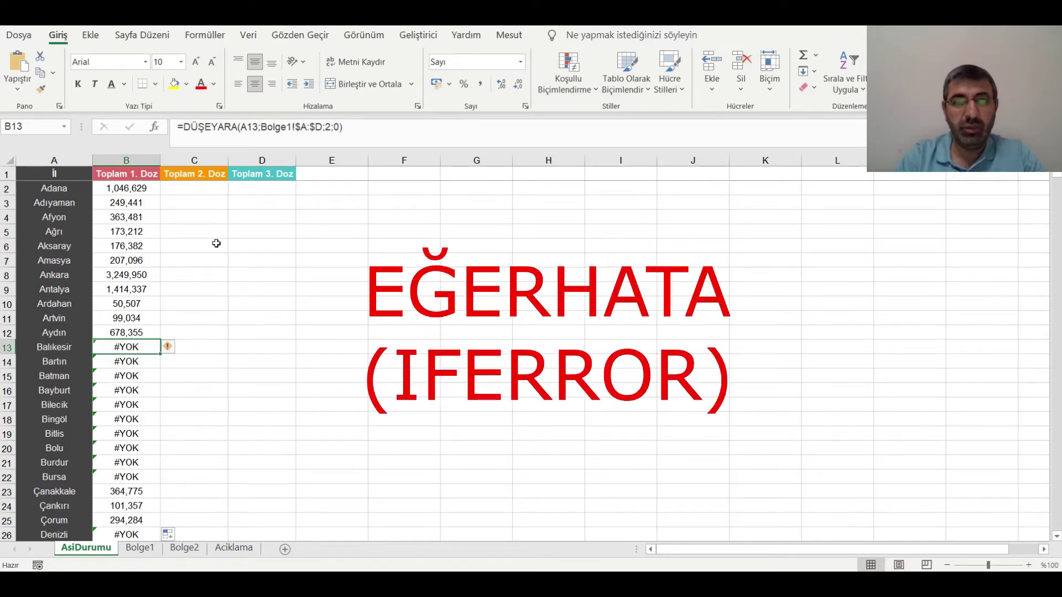
# Step: Change B13 to =EĞERHATA(DÜŞEYARA(A13;Bolge1!$A:$D;2;0);"bulunamadı") so Balıkesir shows bulunamadı
pyautogui.click(186, 127)
pyautogui.write('E')
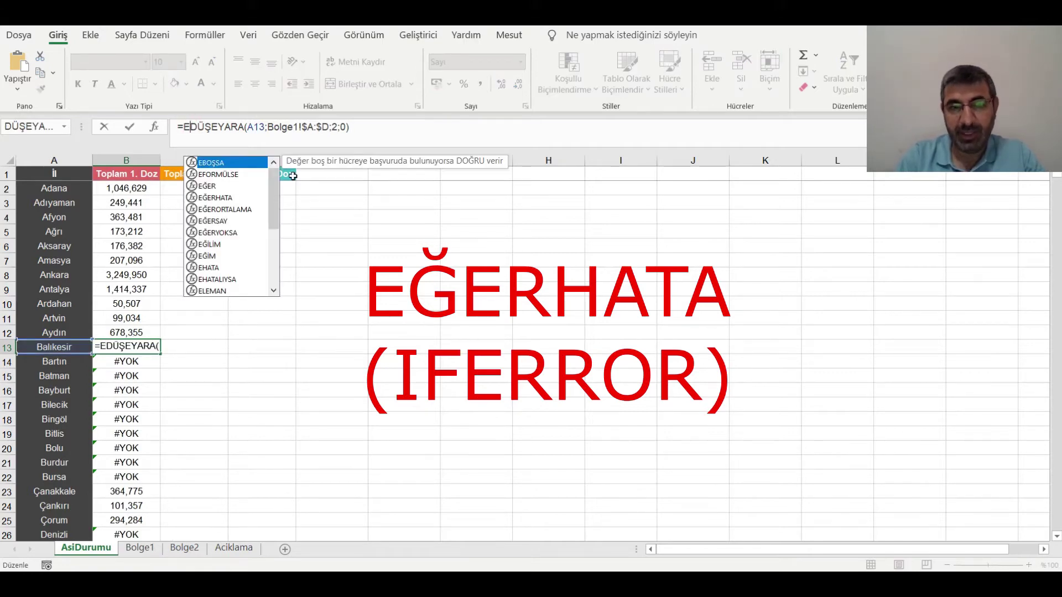
pyautogui.write('ğe')
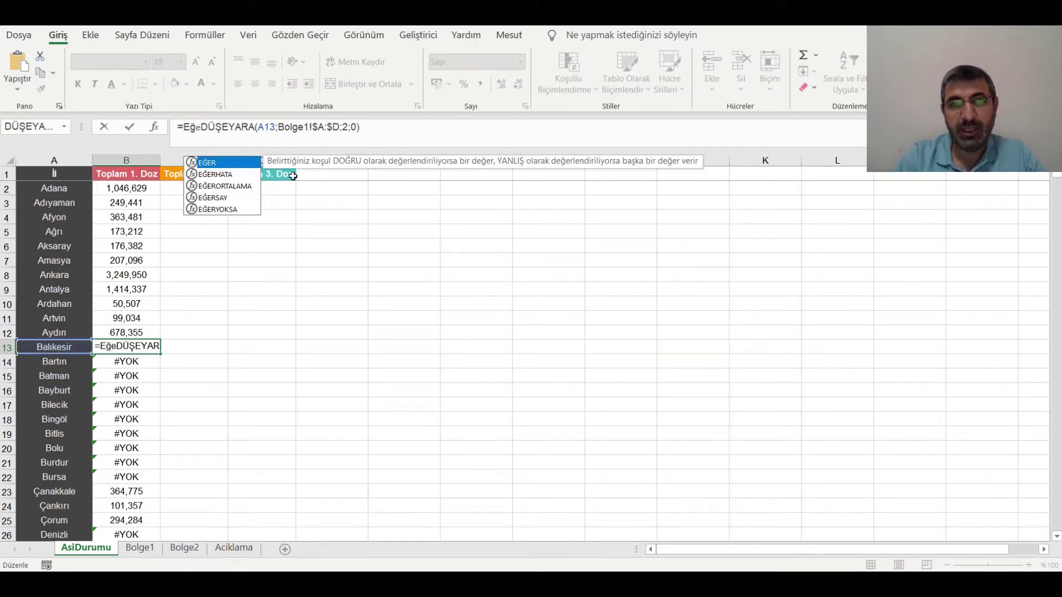
pyautogui.doubleClick(222, 176)
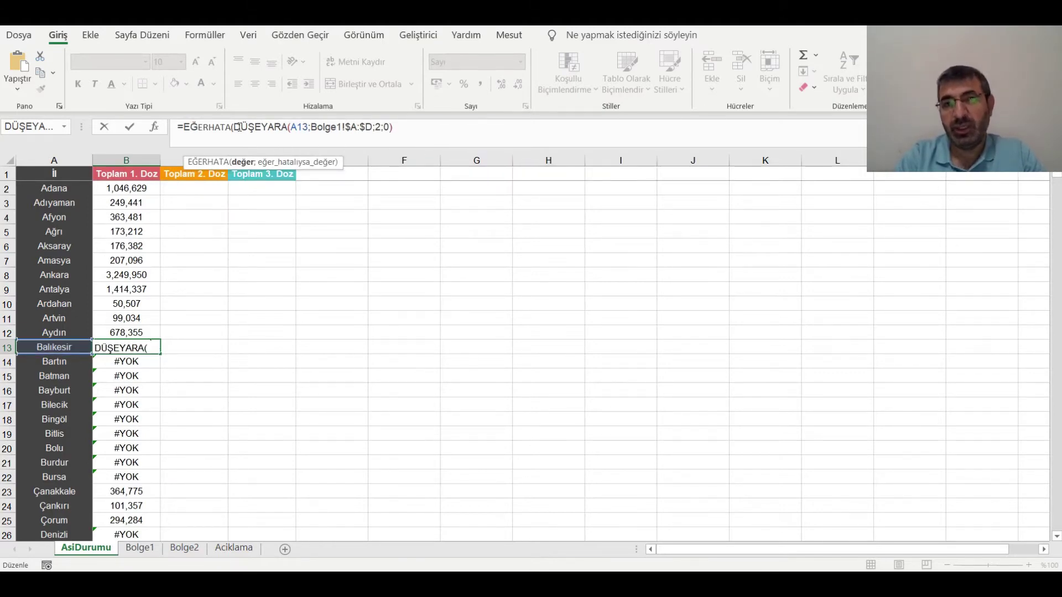
pyautogui.click(406, 126)
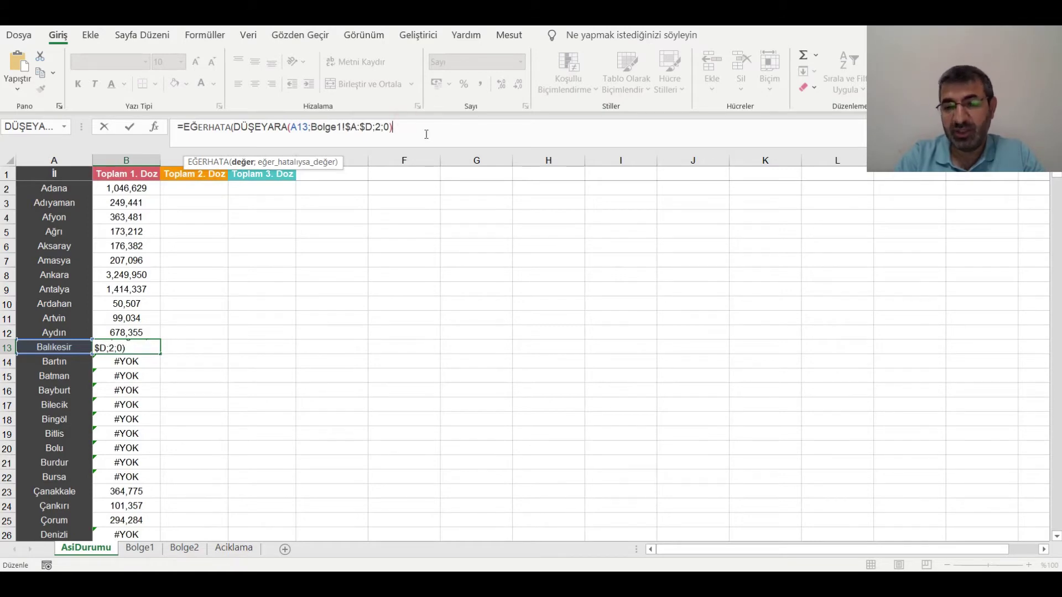
pyautogui.write(';')
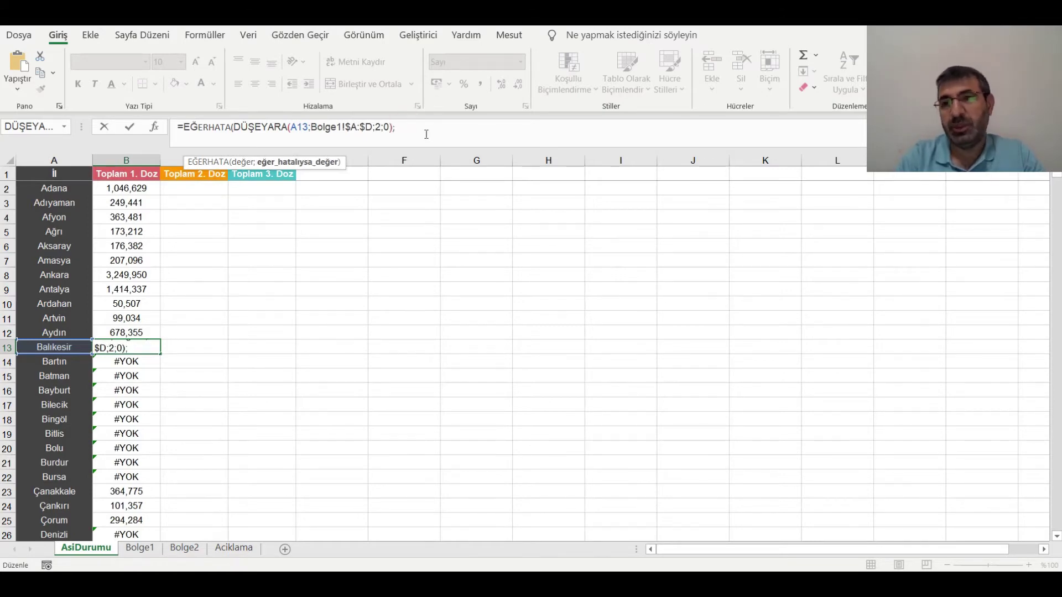
pyautogui.write('bul')
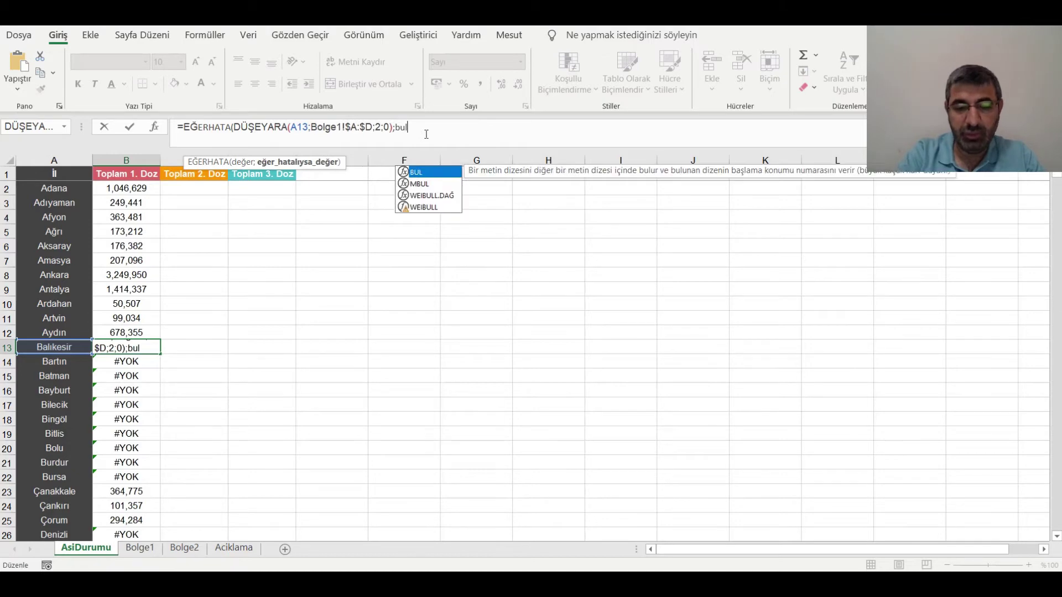
pyautogui.write('un')
pyautogui.press('BackSpace')
pyautogui.press('BackSpace')
pyautogui.press('BackSpace')
pyautogui.press('BackSpace')
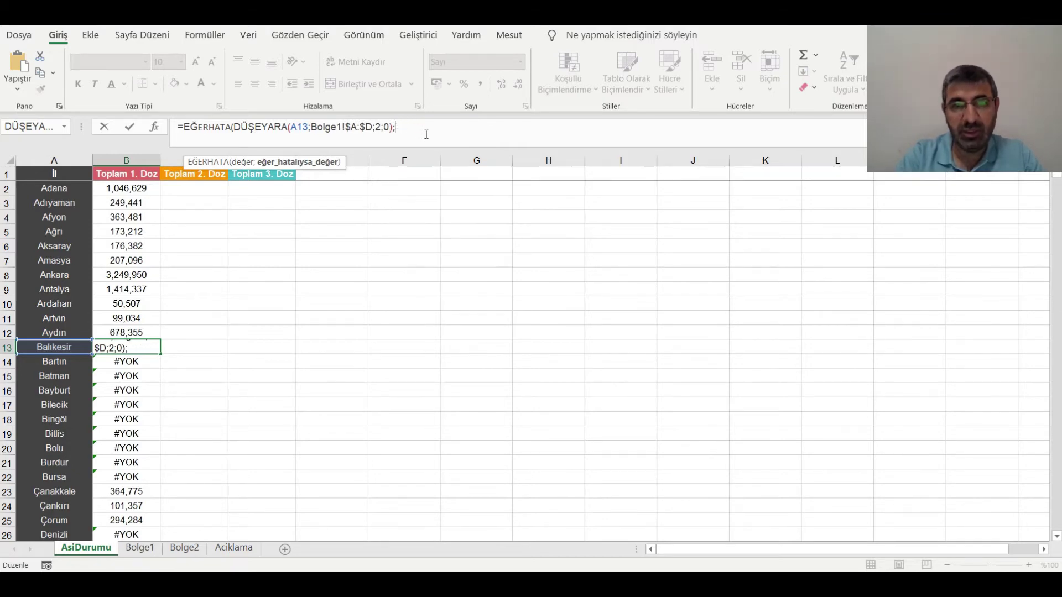
pyautogui.write('bulun')
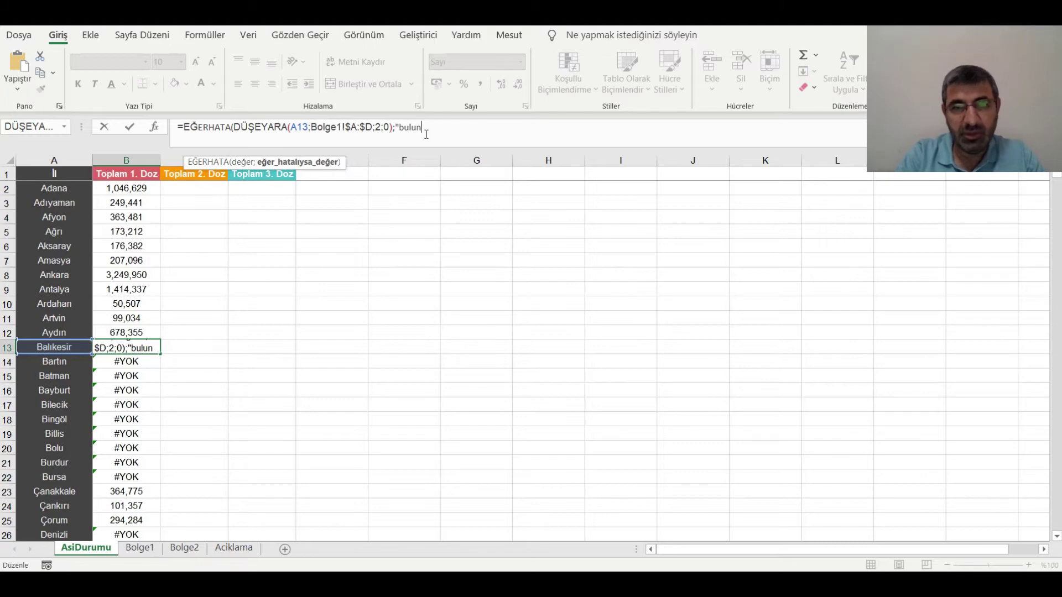
pyautogui.write('amadı")')
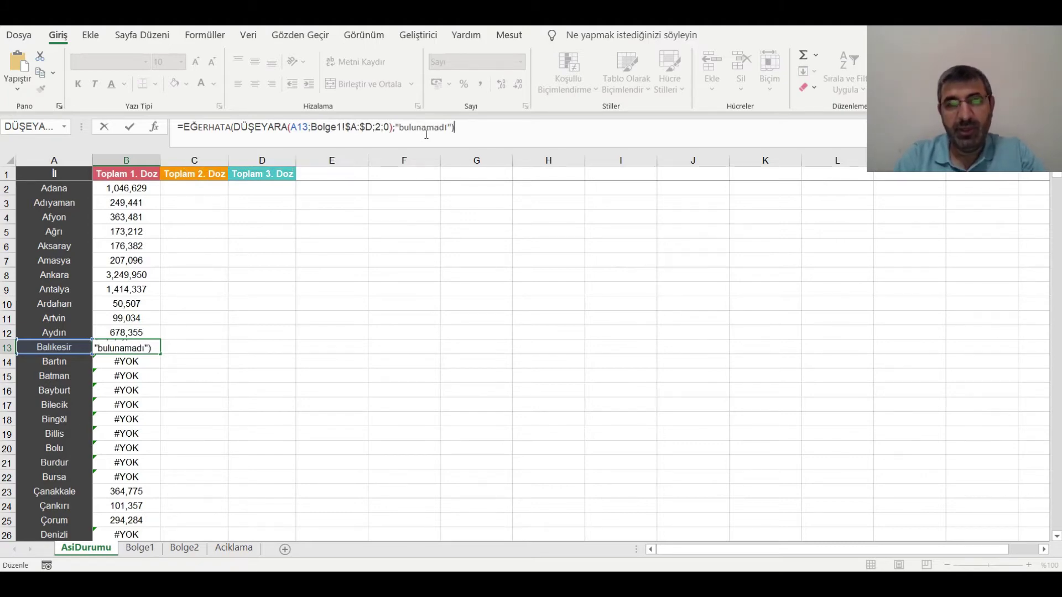
pyautogui.press('Return')
pyautogui.click(121, 347)
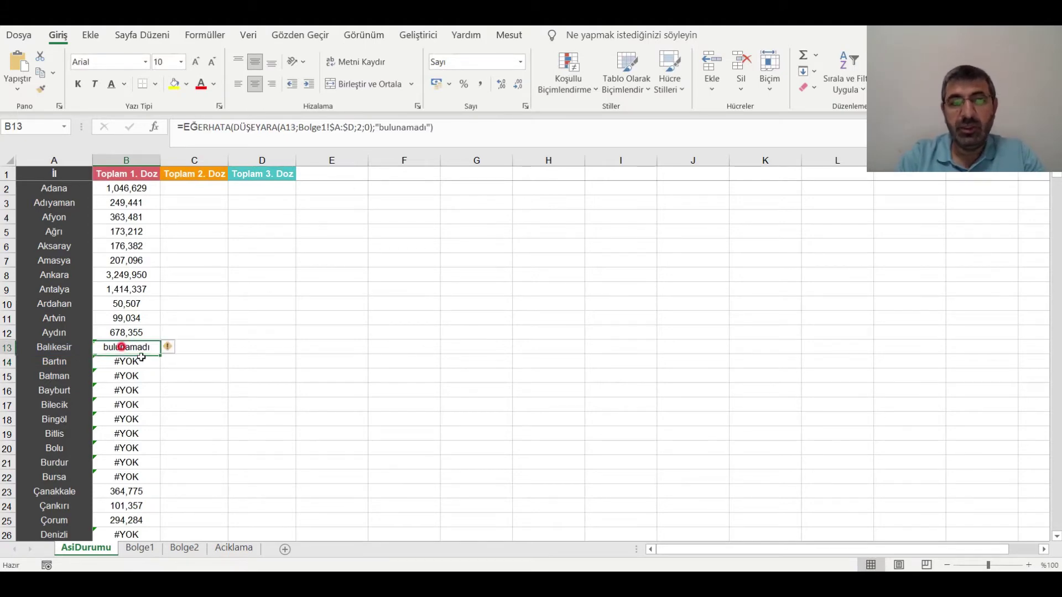
# Step: Fill B13's EĞERHATA lookup down column B and scroll through the results
pyautogui.doubleClick(160, 354)
pyautogui.scroll(-3, 208, 425)
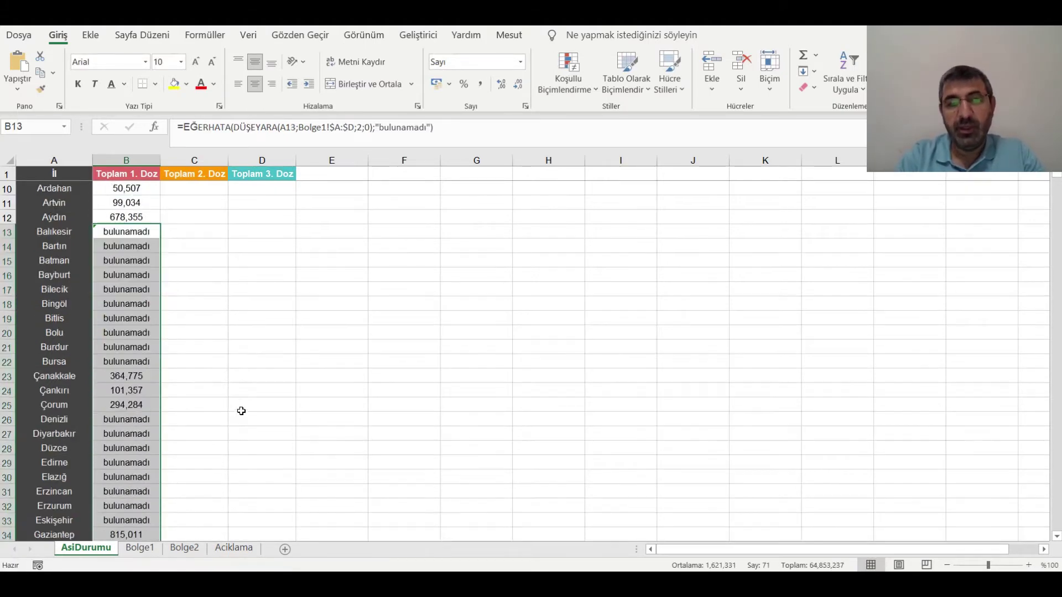
pyautogui.scroll(-1, 241, 411)
pyautogui.scroll(-6, 266, 396)
pyautogui.scroll(-5, 258, 424)
pyautogui.scroll(-6, 185, 441)
pyautogui.scroll(15, 186, 444)
pyautogui.scroll(5, 186, 443)
# Step: Select the "bulunamadı" fallback argument in B13's formula
pyautogui.click(251, 347)
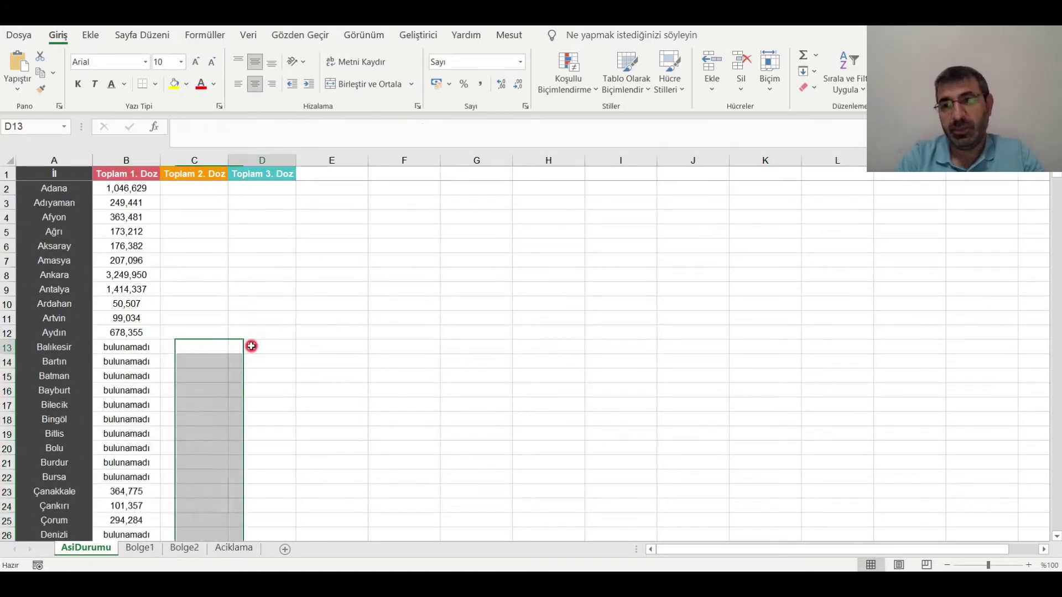
pyautogui.click(129, 347)
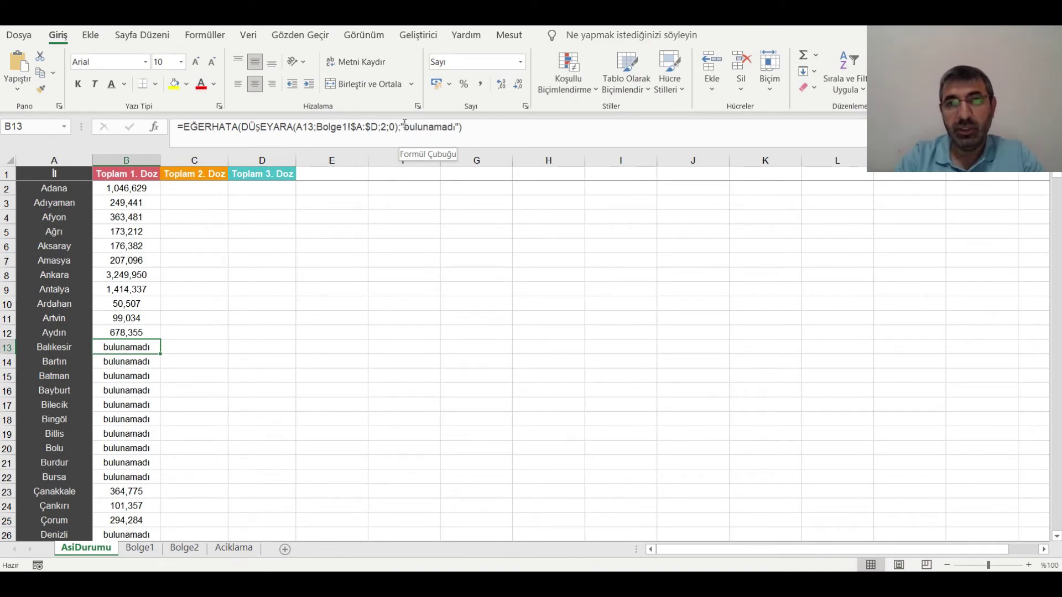
pyautogui.moveTo(400, 126); pyautogui.dragTo(459, 127)
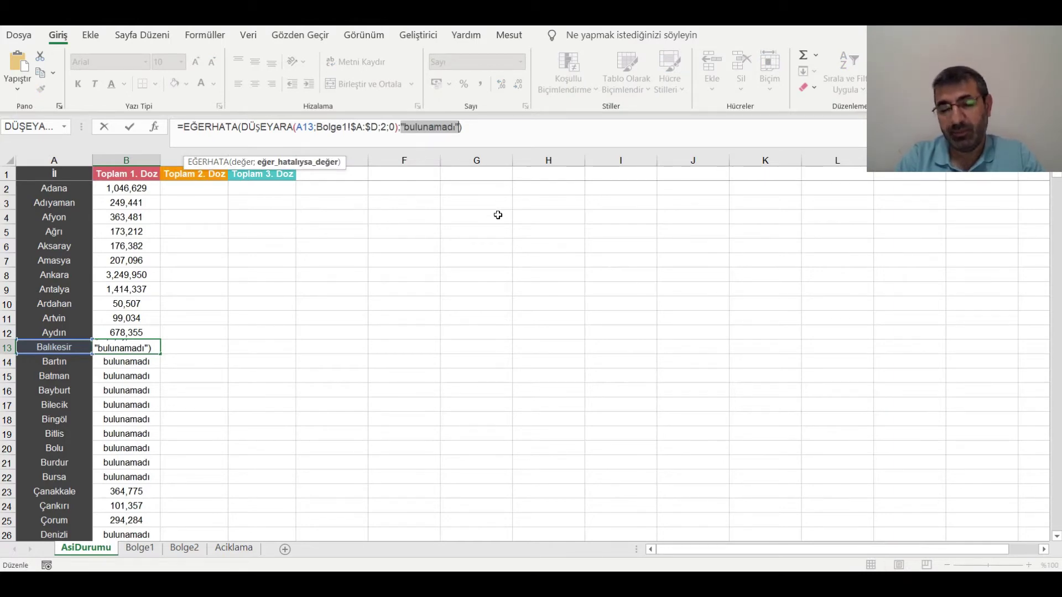
# Step: Replace B13's fallback with a DÜŞEYARA on A13 against Bolge2!$A:$D
pyautogui.write('düşe')
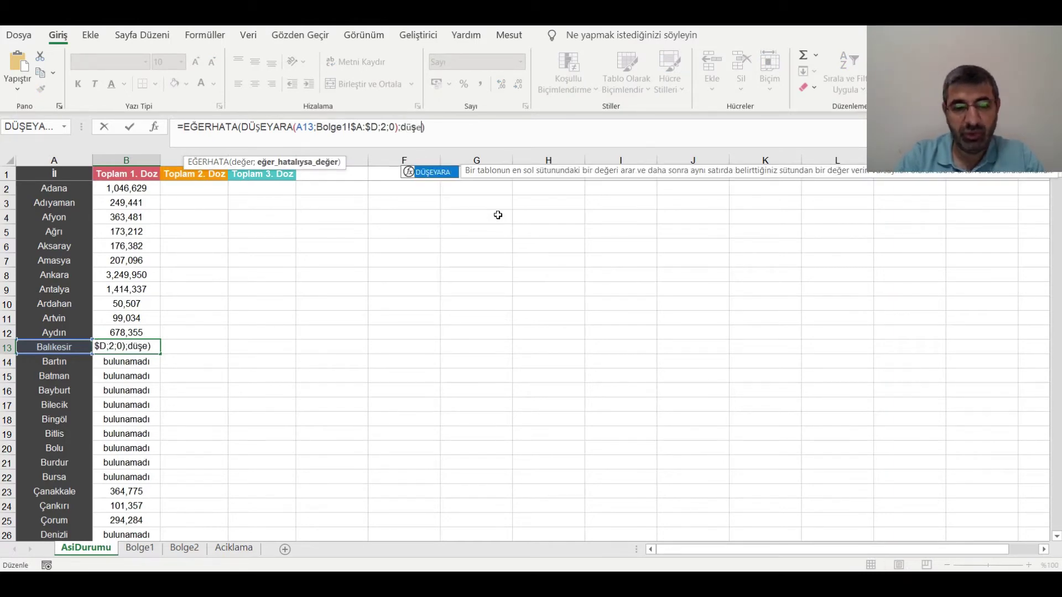
pyautogui.press('Tab')
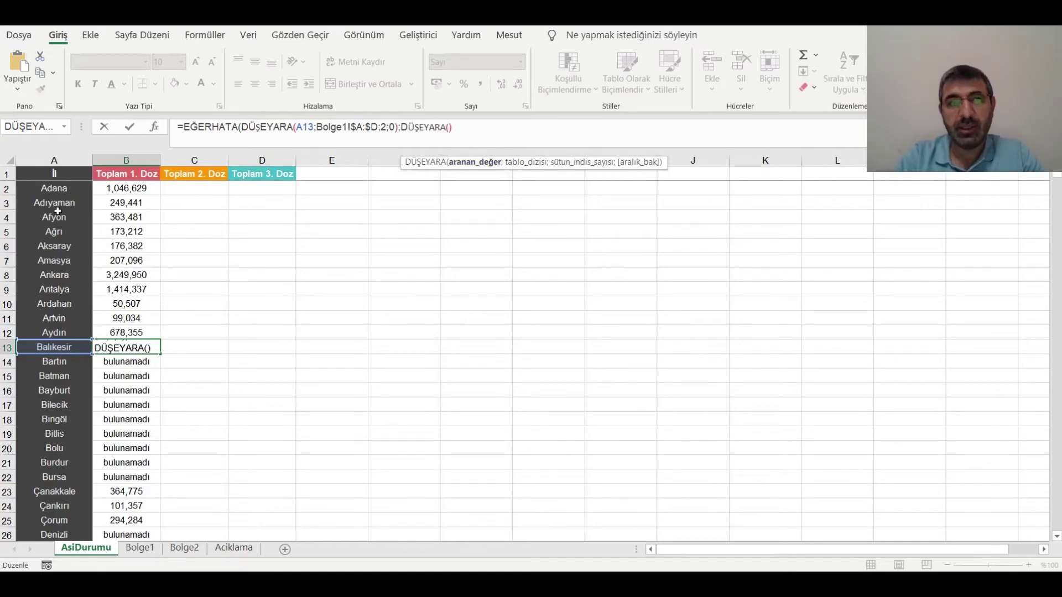
pyautogui.click(43, 347)
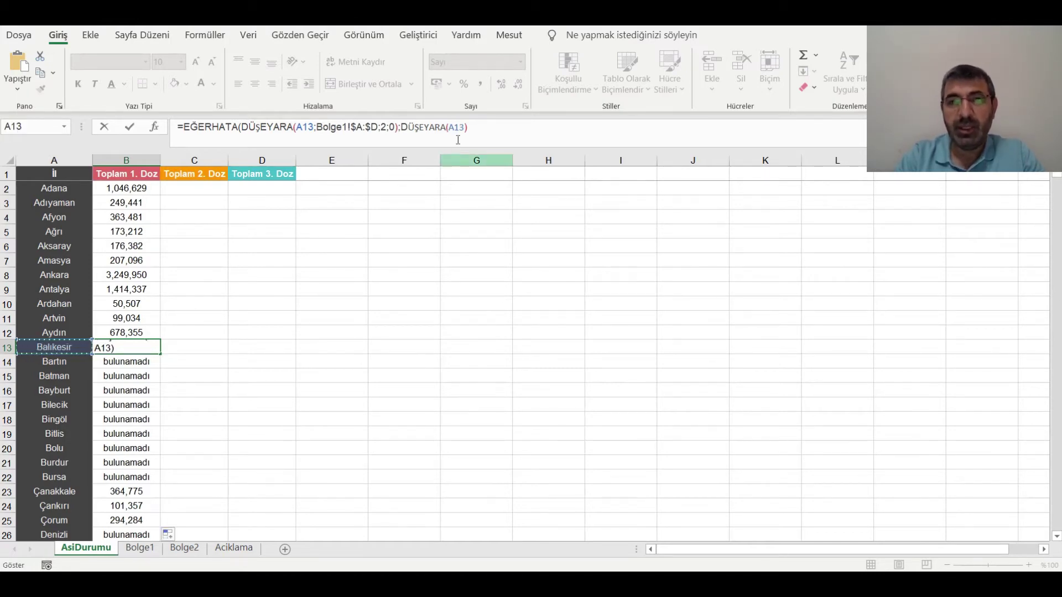
pyautogui.write(';')
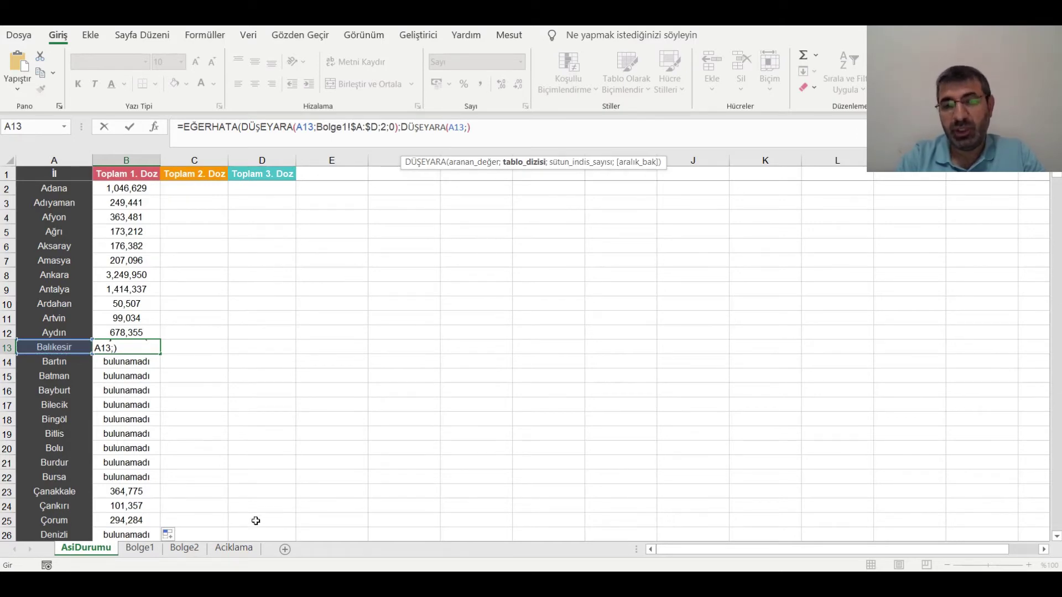
pyautogui.click(185, 548)
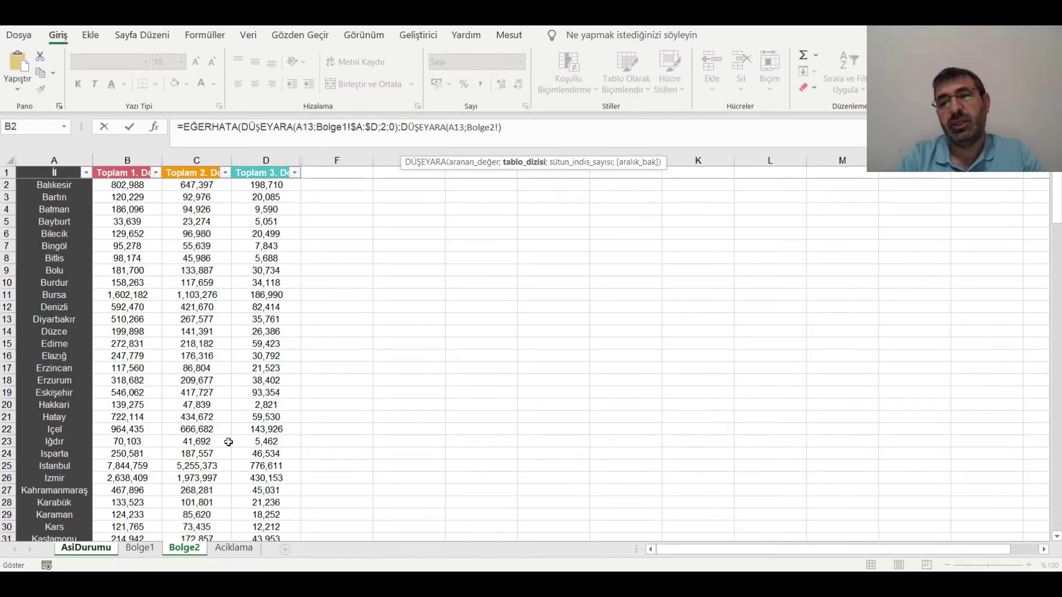
pyautogui.moveTo(55, 160); pyautogui.dragTo(254, 177)
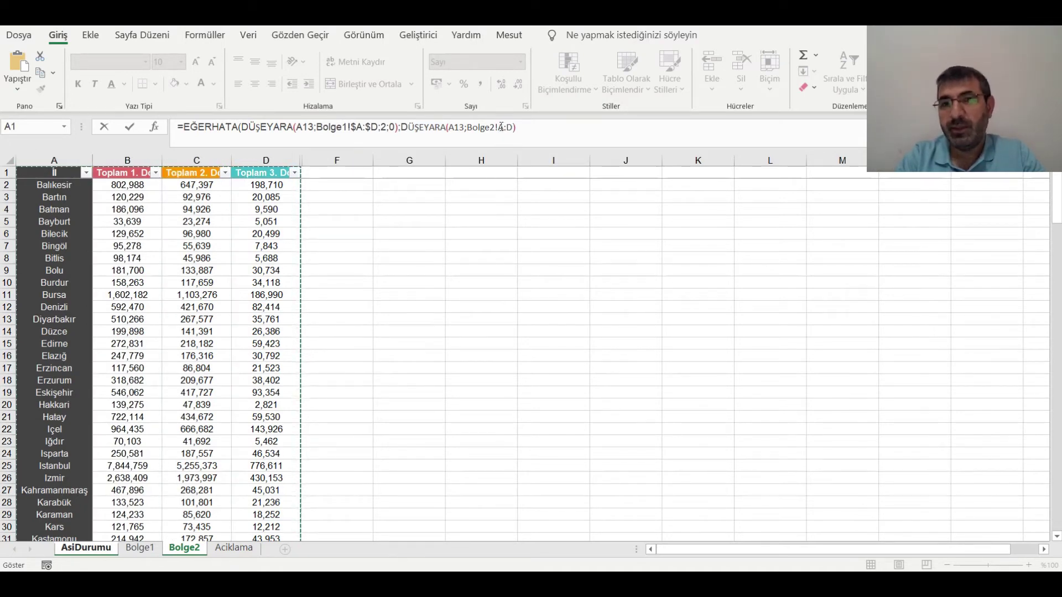
pyautogui.click(514, 133)
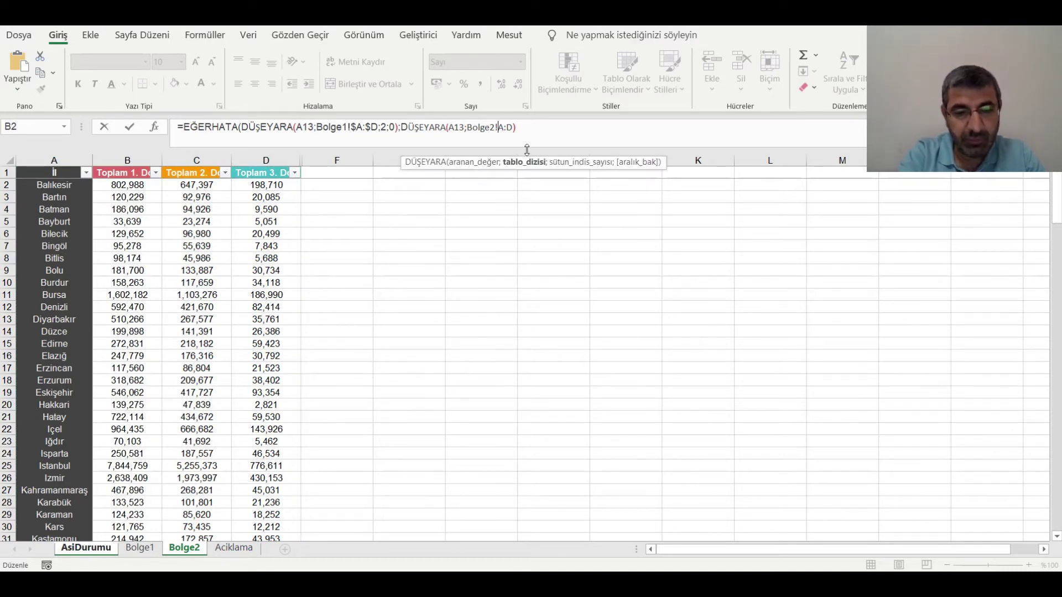
pyautogui.press('F4')
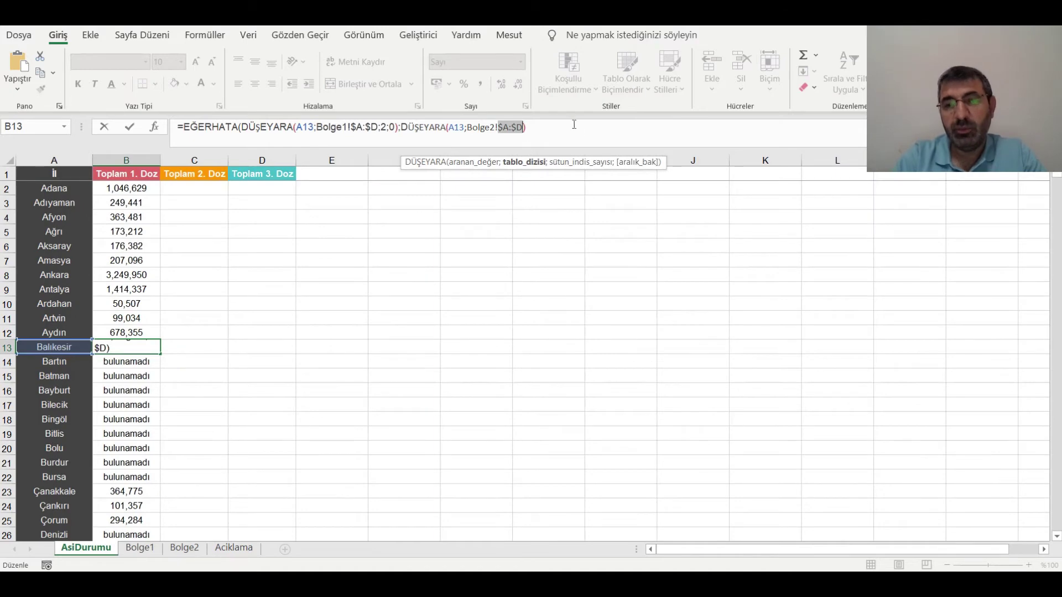
pyautogui.click(526, 127)
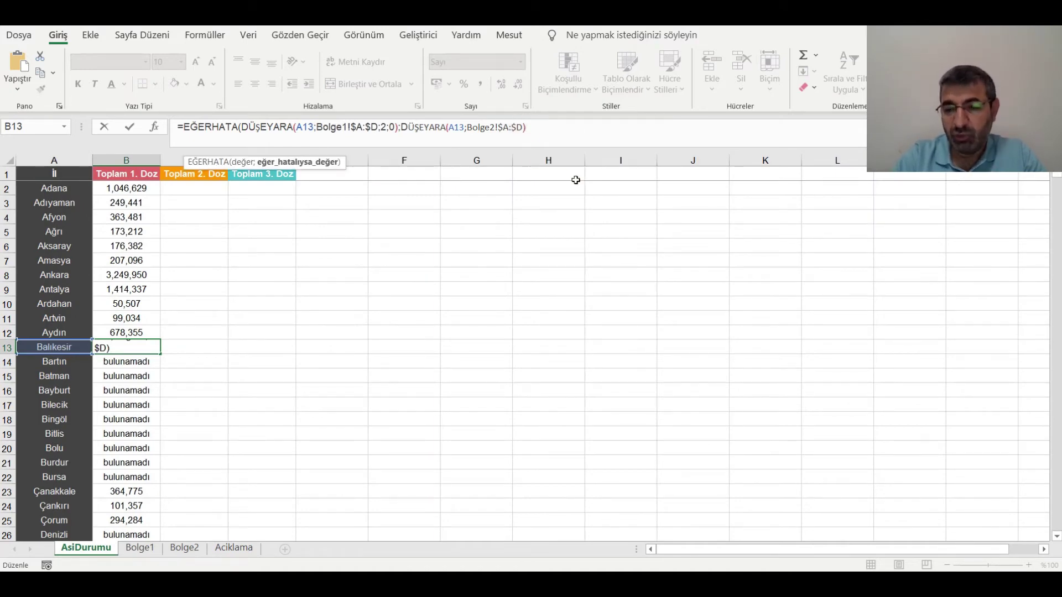
pyautogui.write(';')
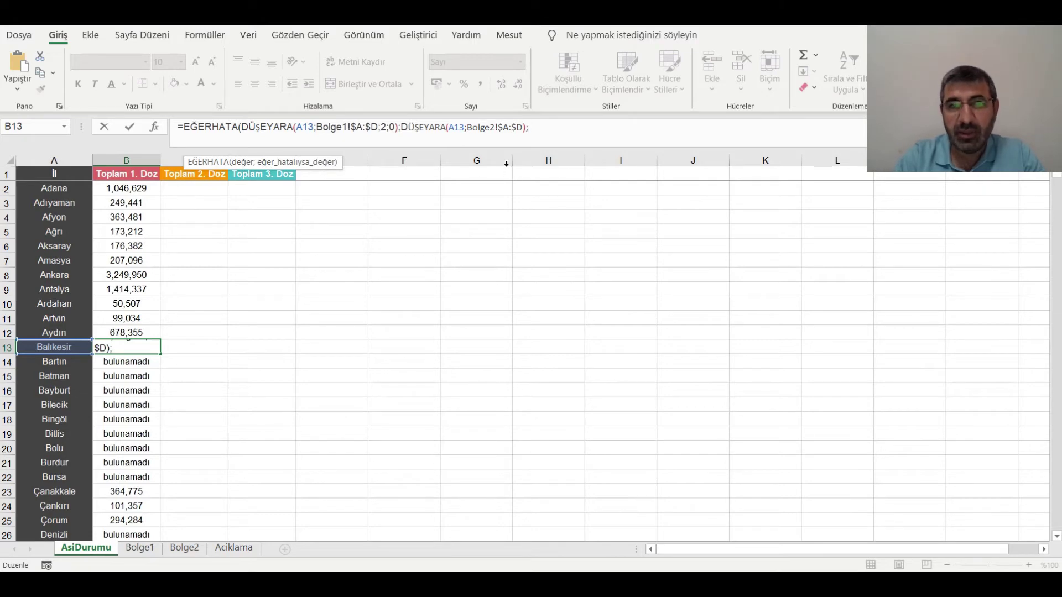
# Step: Complete the Bolge2 lookup with column 2, exact match, accepting Excel's correction to show 802,988
pyautogui.press('BackSpace')
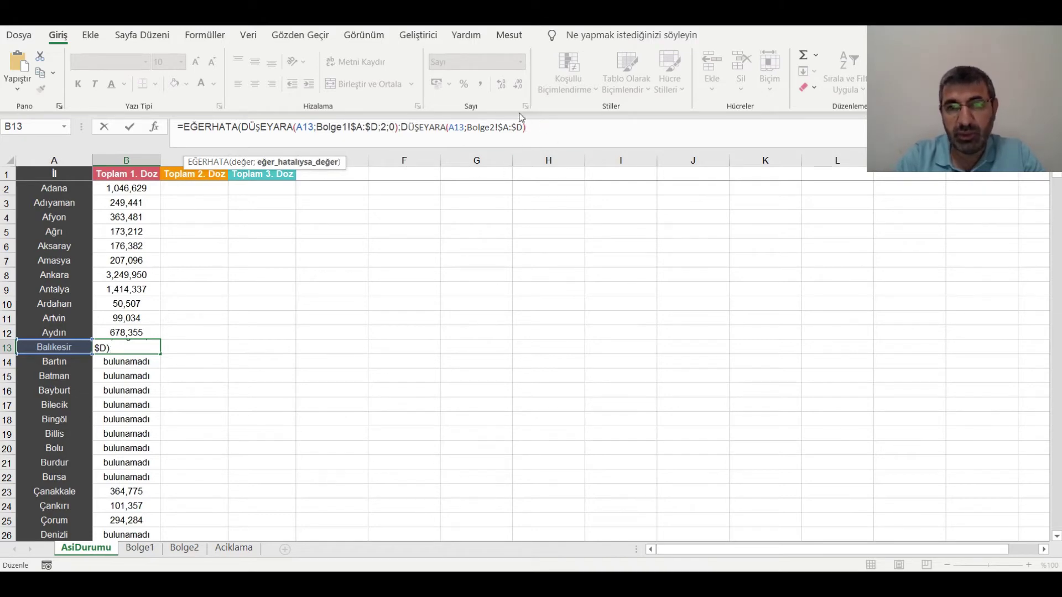
pyautogui.click(522, 123)
pyautogui.write(';')
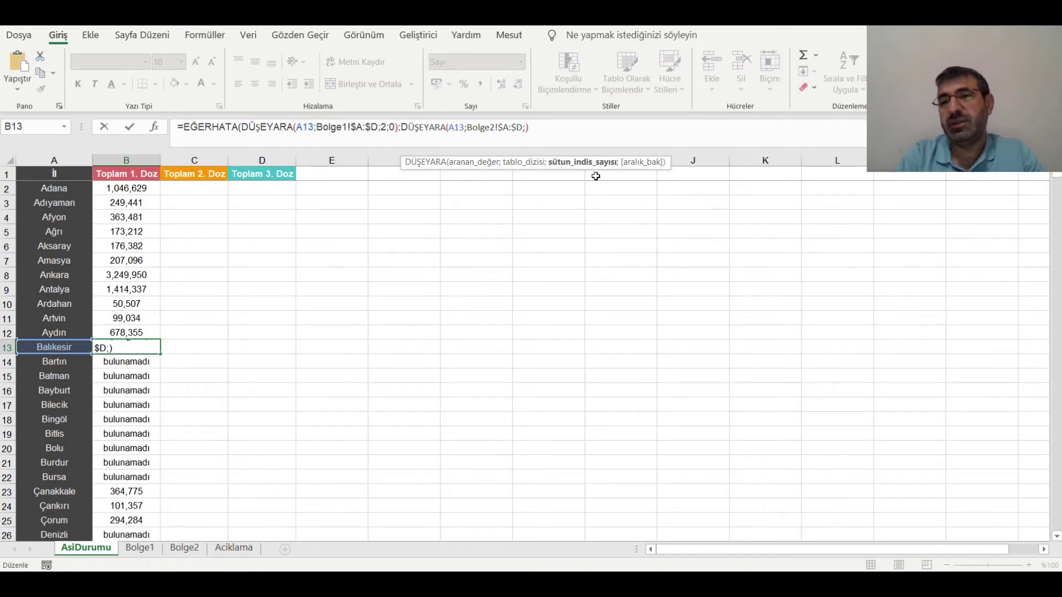
pyautogui.write('2')
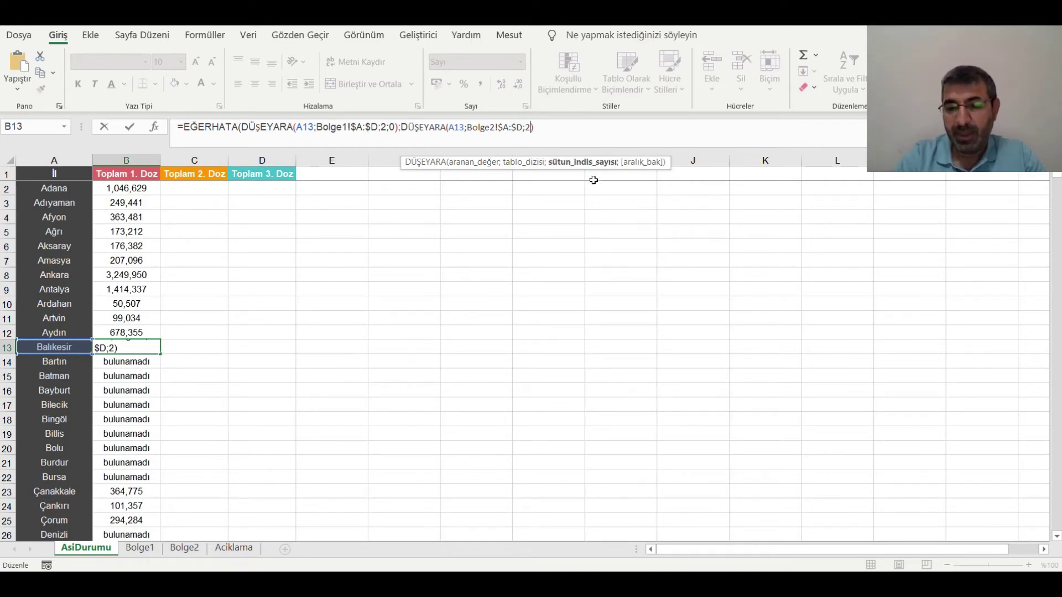
pyautogui.write(';')
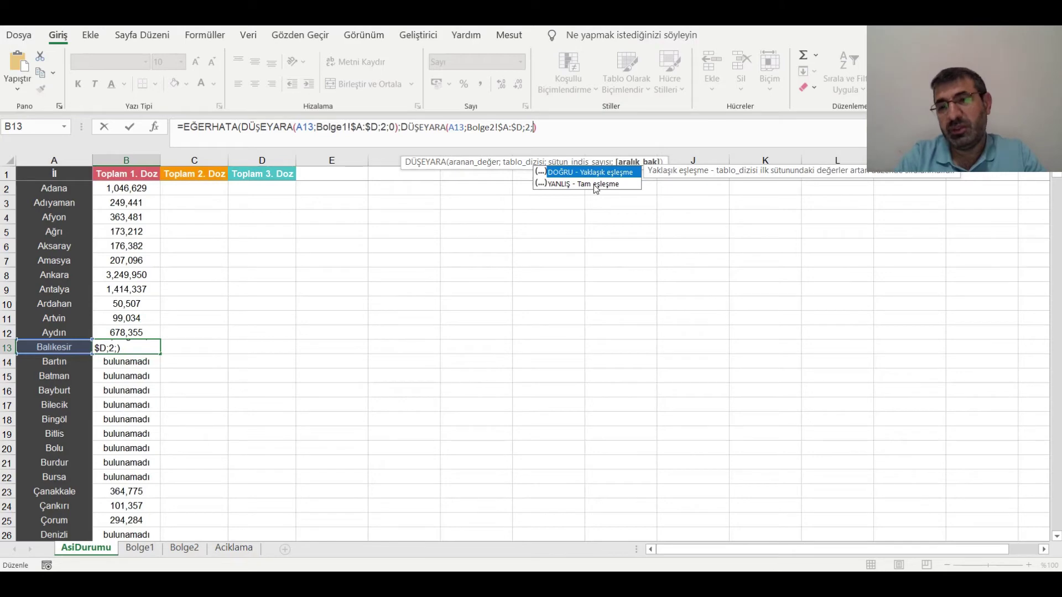
pyautogui.write('0')
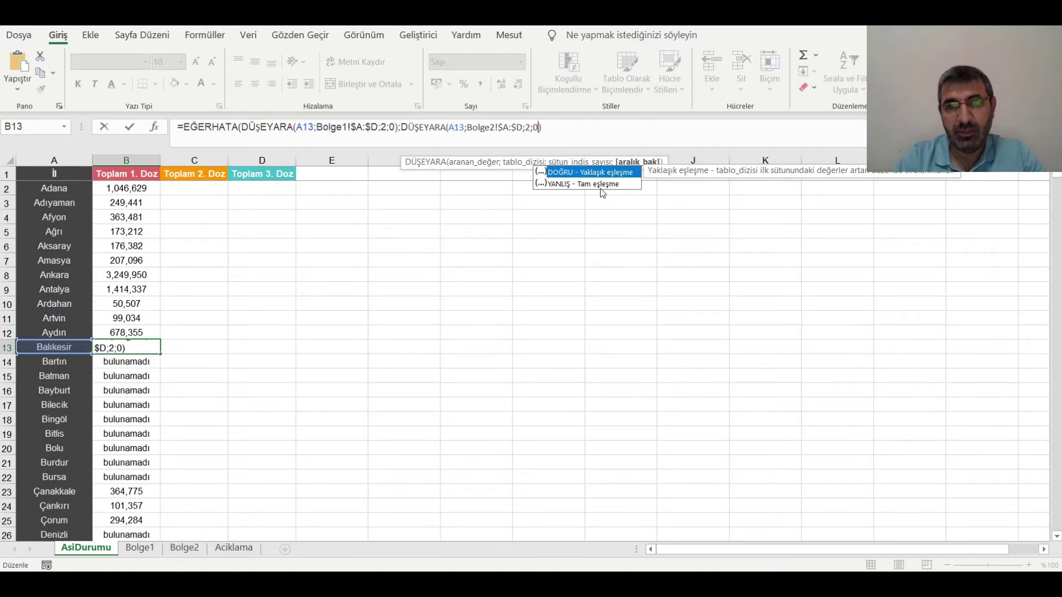
pyautogui.press('Return')
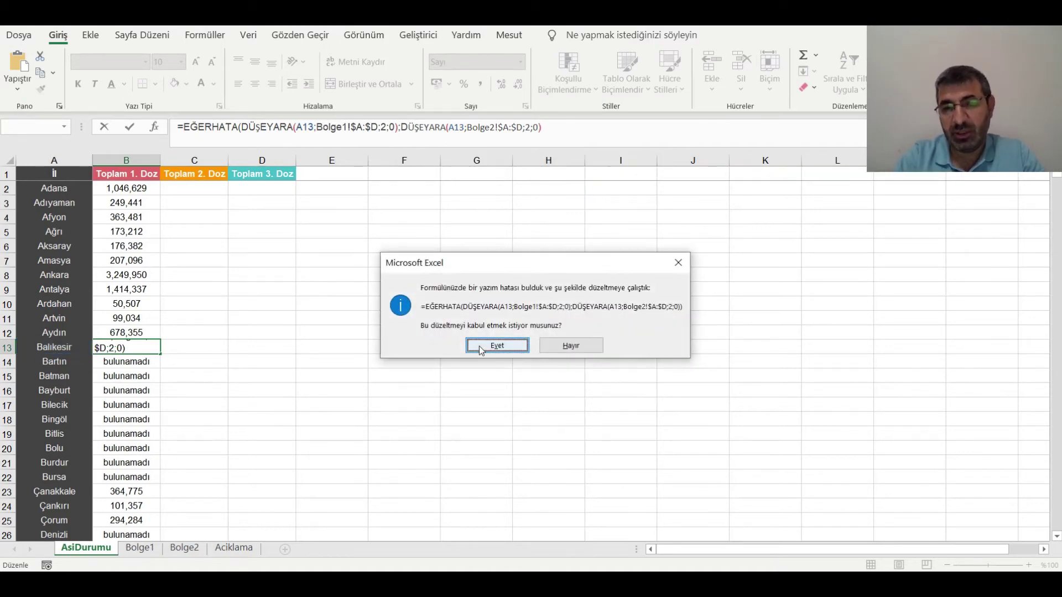
pyautogui.click(481, 346)
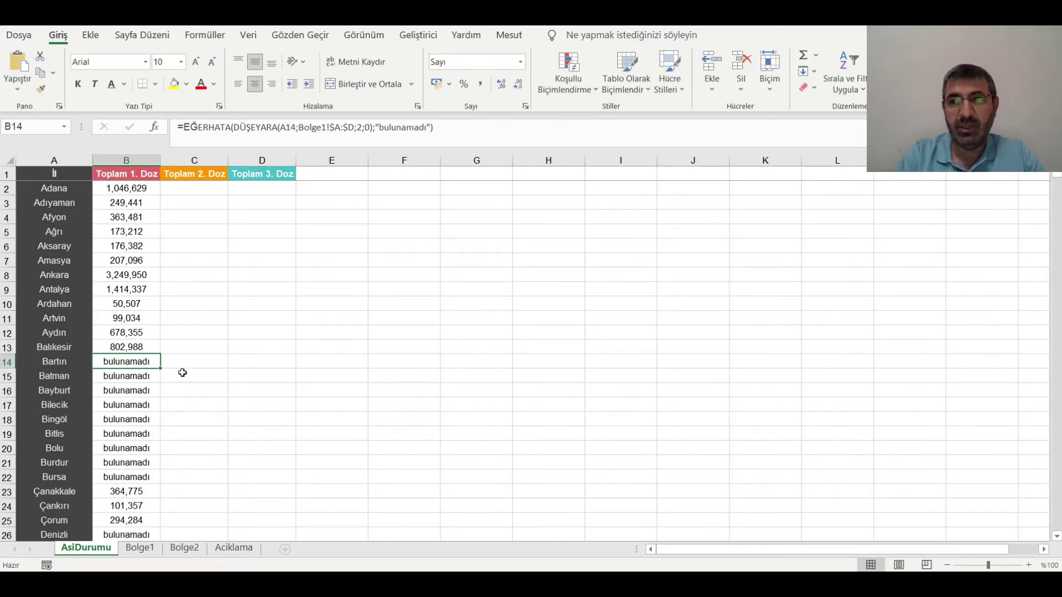
# Step: Fill B13's two-sheet lookup down the rest of column B
pyautogui.click(124, 349)
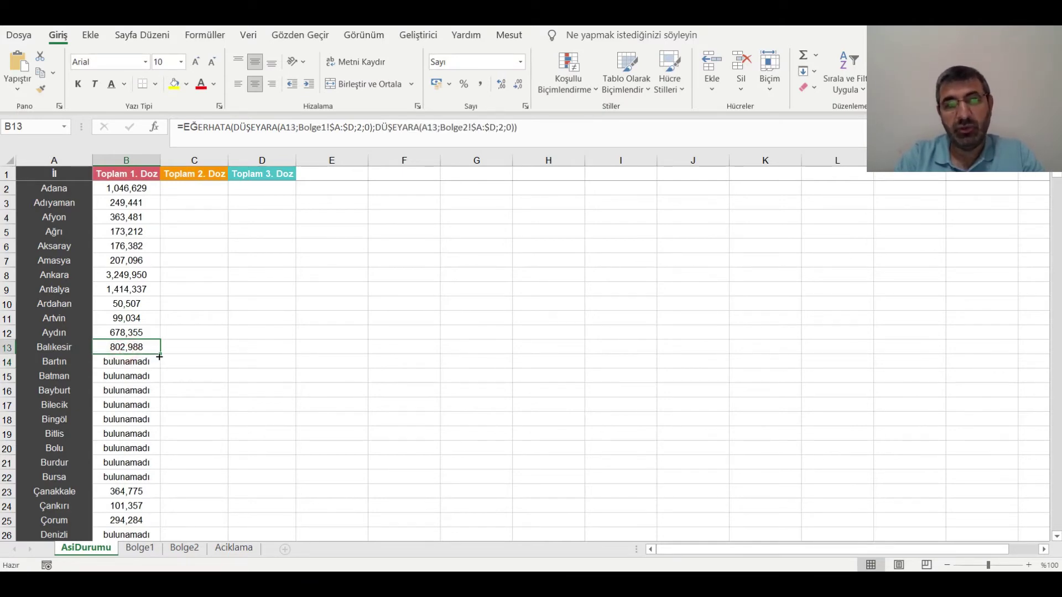
pyautogui.doubleClick(160, 354)
pyautogui.scroll(-4, 246, 376)
pyautogui.scroll(-11, 216, 450)
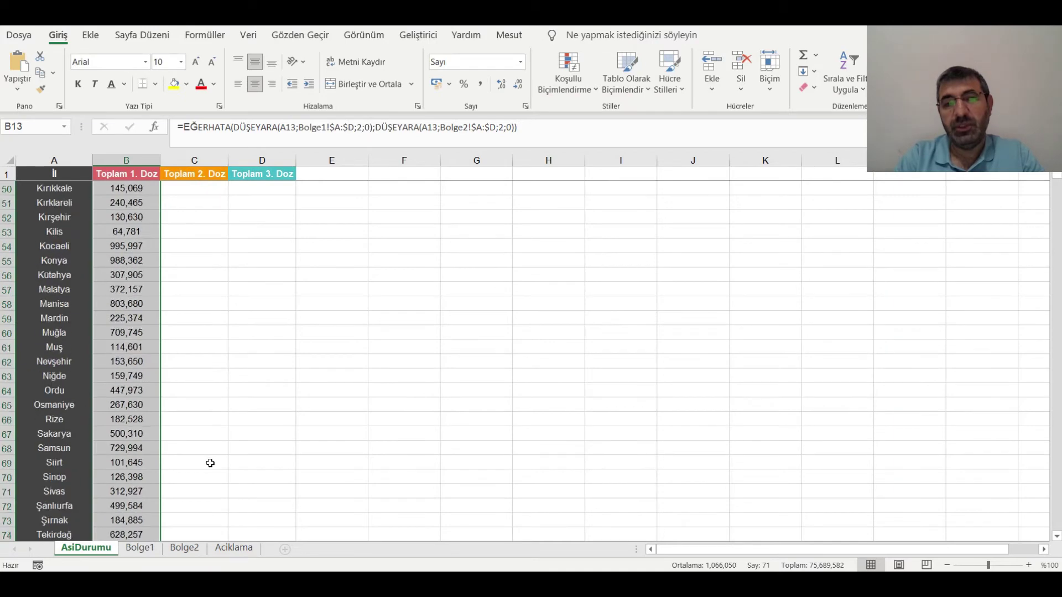
pyautogui.scroll(15, 213, 459)
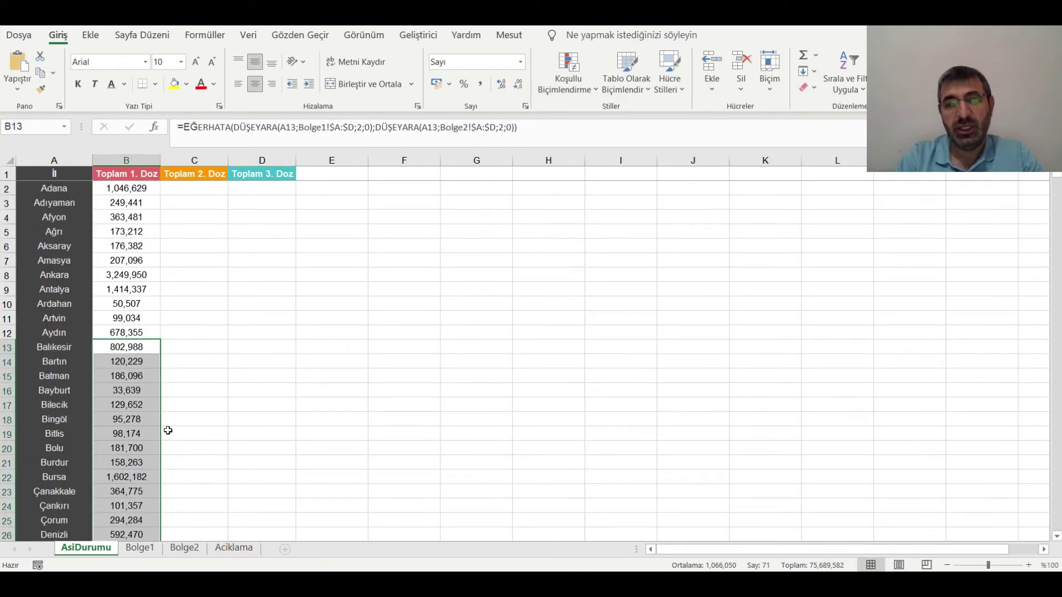
pyautogui.click(226, 361)
# Step: Copy B13's formula up to B2 so every province shows a first-dose total
pyautogui.click(138, 348)
pyautogui.moveTo(159, 354); pyautogui.dragTo(162, 188)
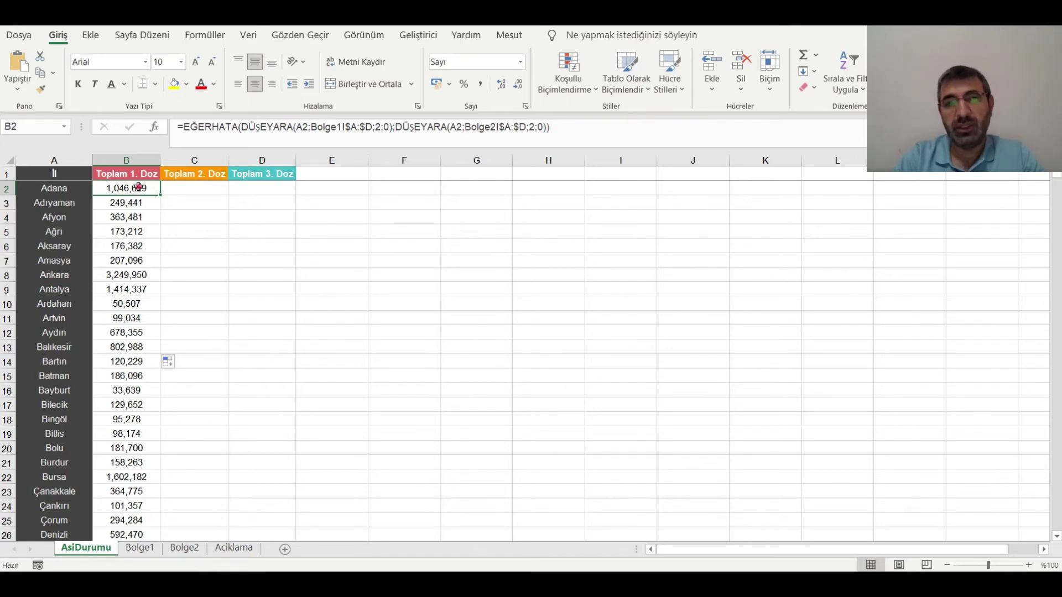
pyautogui.moveTo(161, 197); pyautogui.dragTo(154, 194)
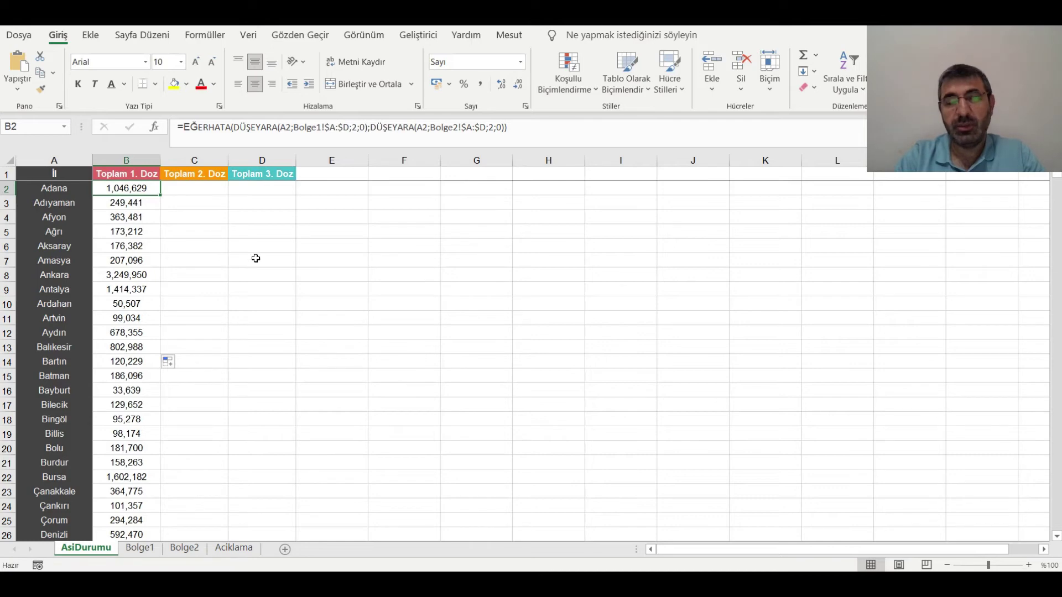
pyautogui.click(178, 242)
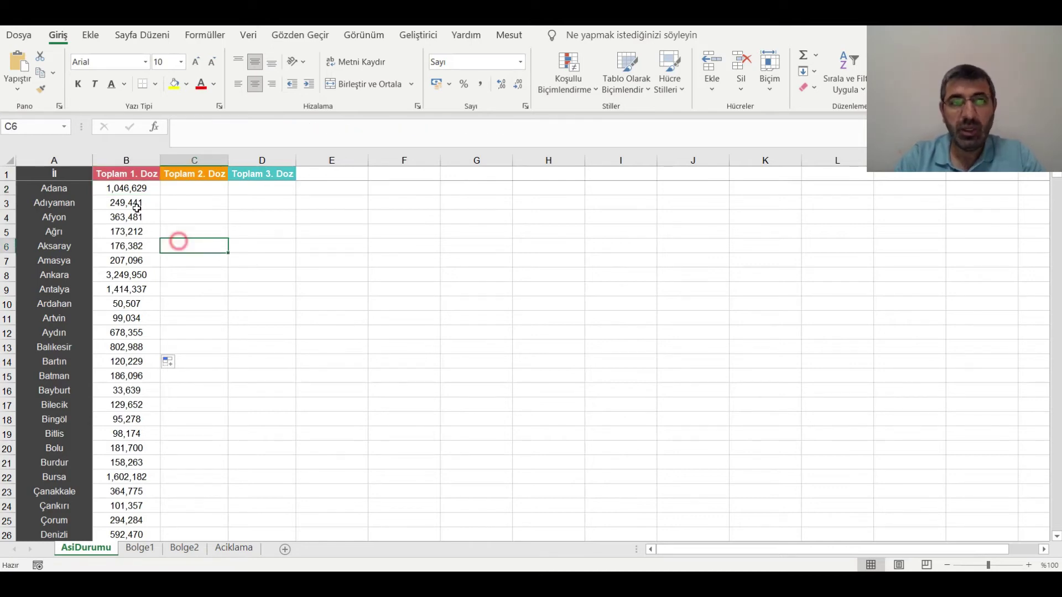
# Step: Change both lookups in B2 to use $A2, then fill the formula across to C2 and D2
pyautogui.click(128, 189)
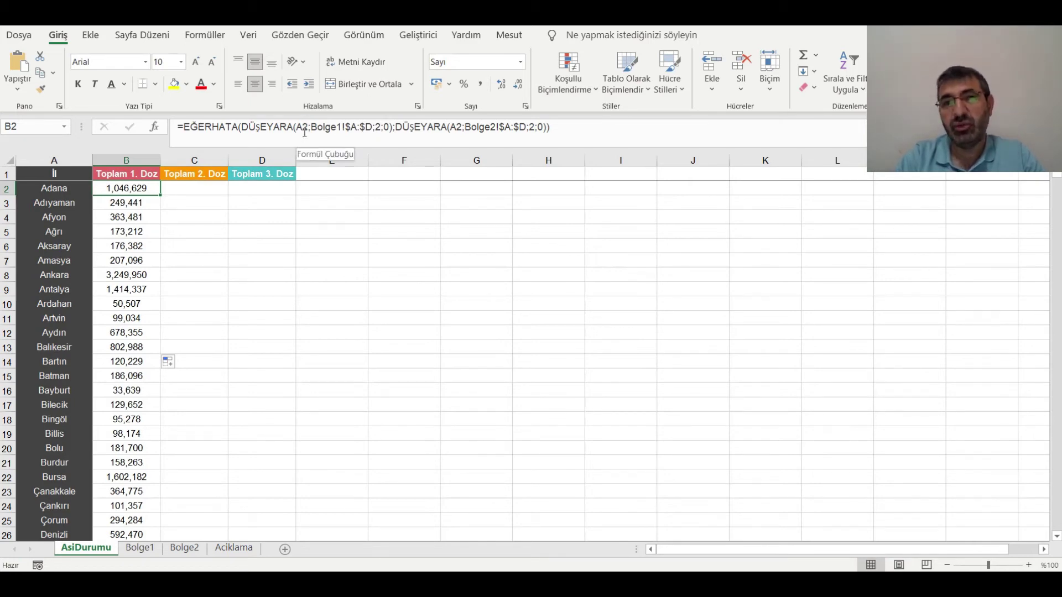
pyautogui.click(298, 127)
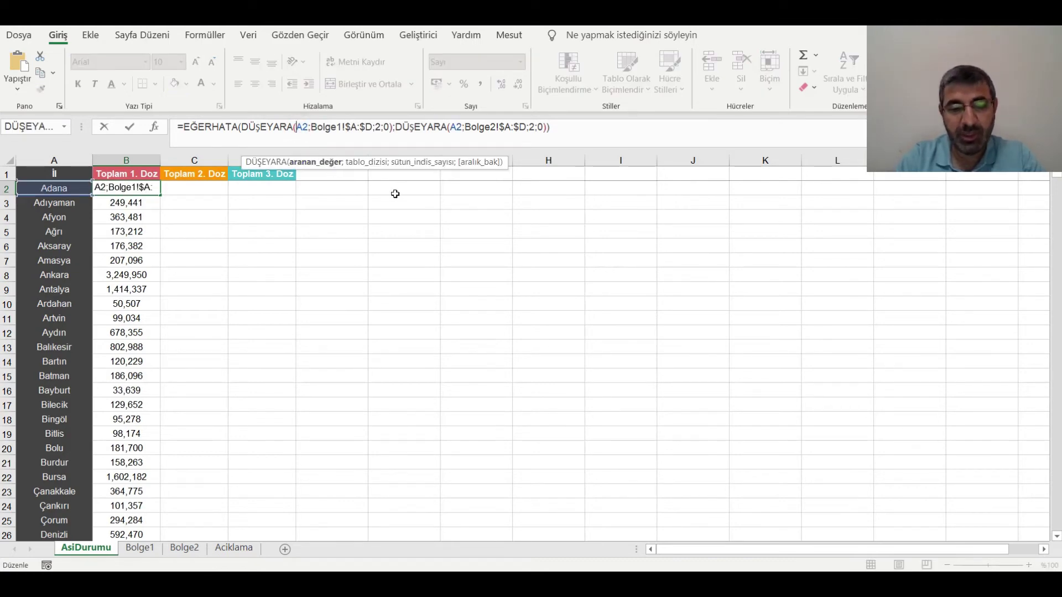
pyautogui.write('$')
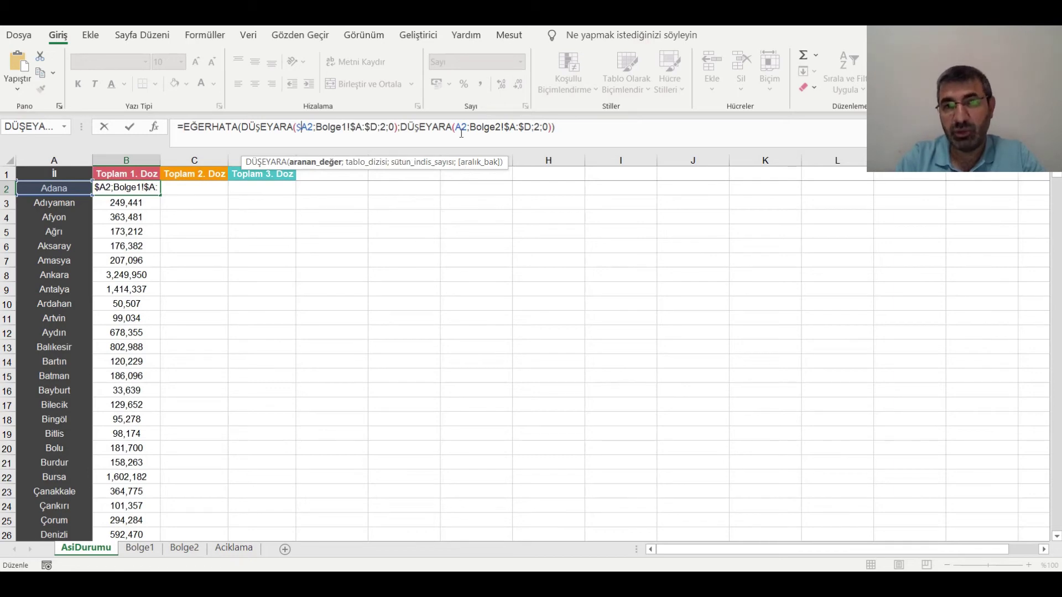
pyautogui.click(457, 127)
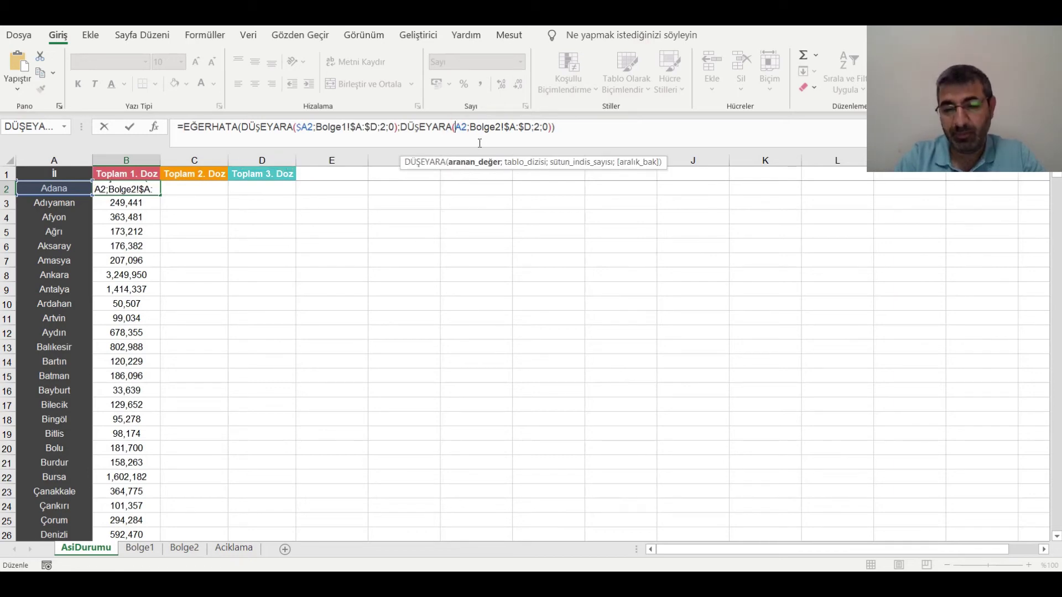
pyautogui.write('$')
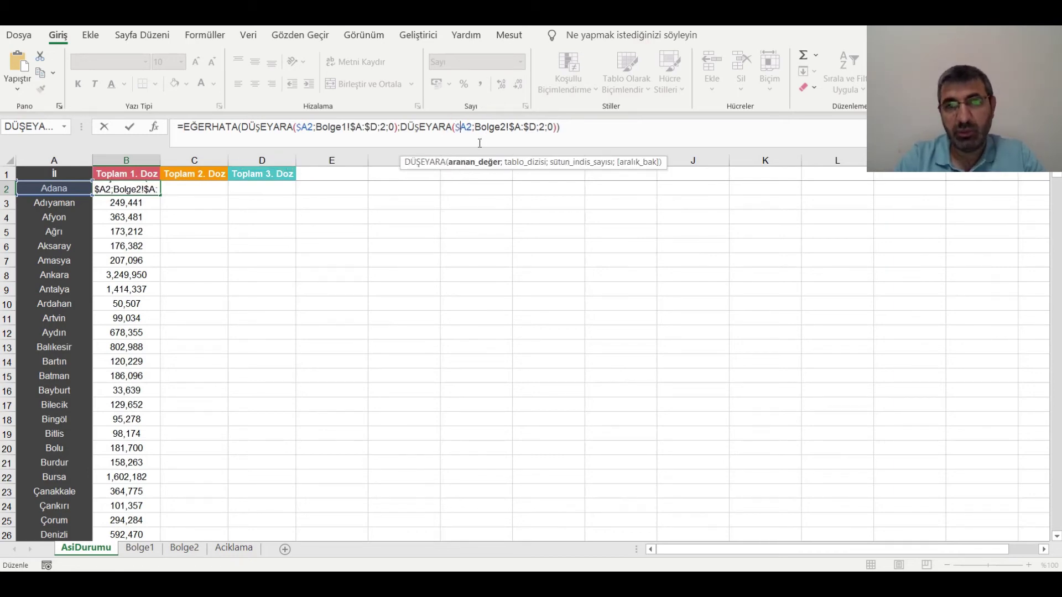
pyautogui.press('Return')
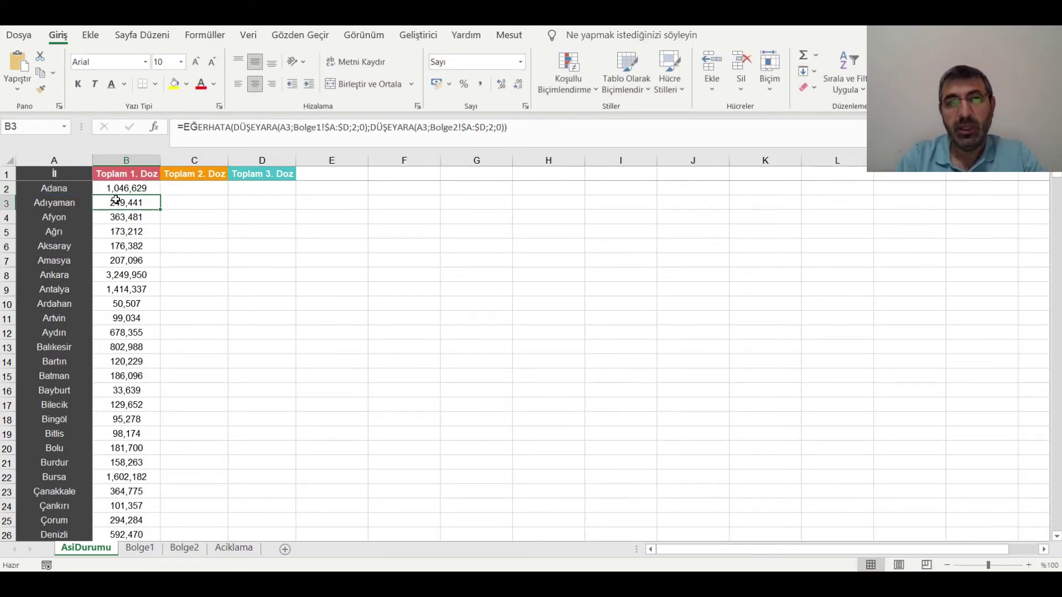
pyautogui.click(113, 189)
pyautogui.moveTo(160, 197); pyautogui.dragTo(277, 197)
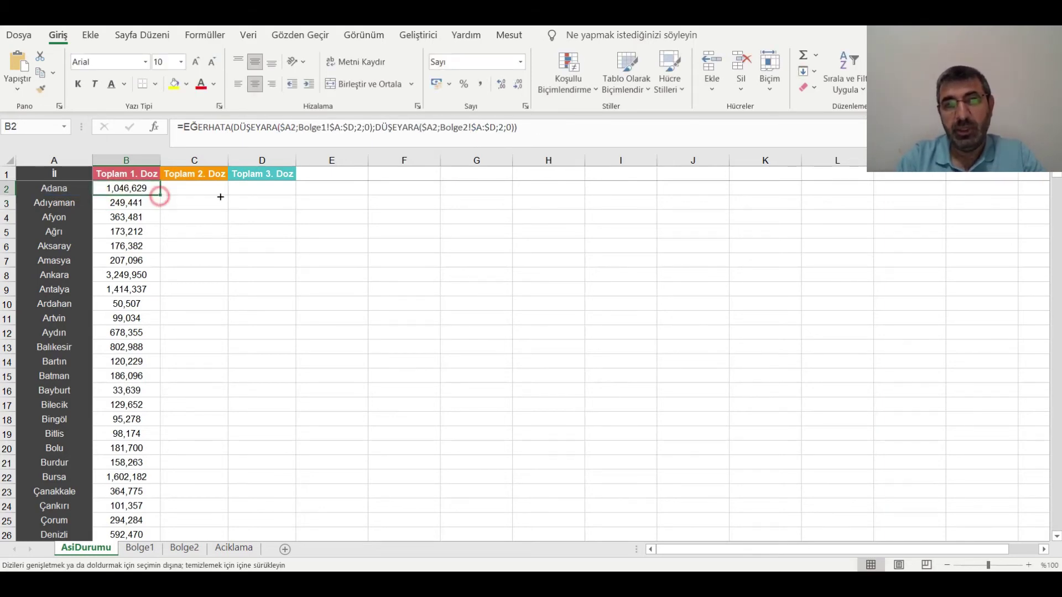
# Step: Review C2's formula and check the dose columns on the Bolge1 sheet
pyautogui.click(221, 239)
pyautogui.click(188, 190)
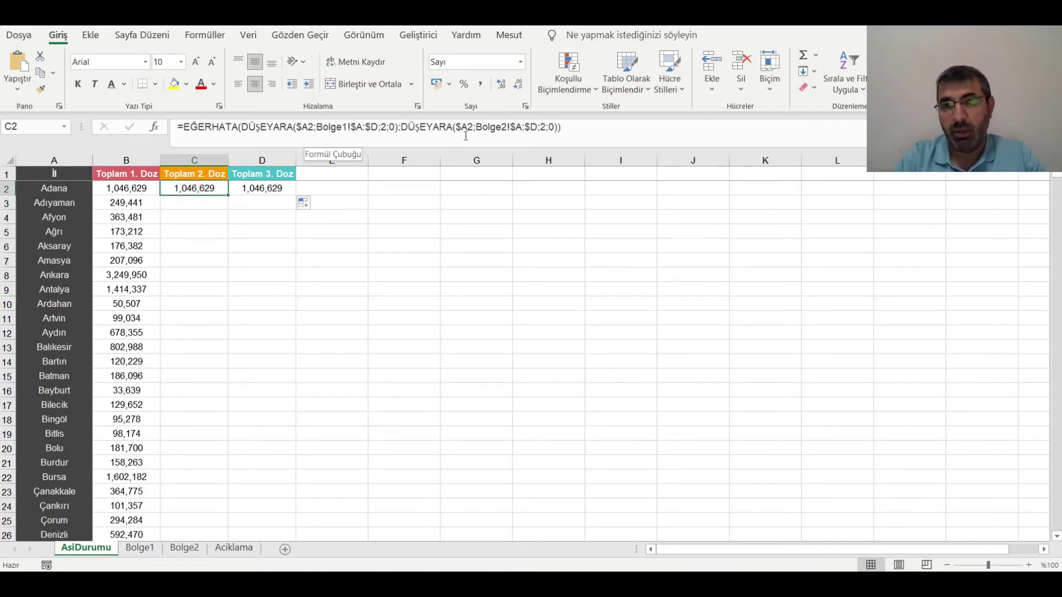
pyautogui.click(388, 127)
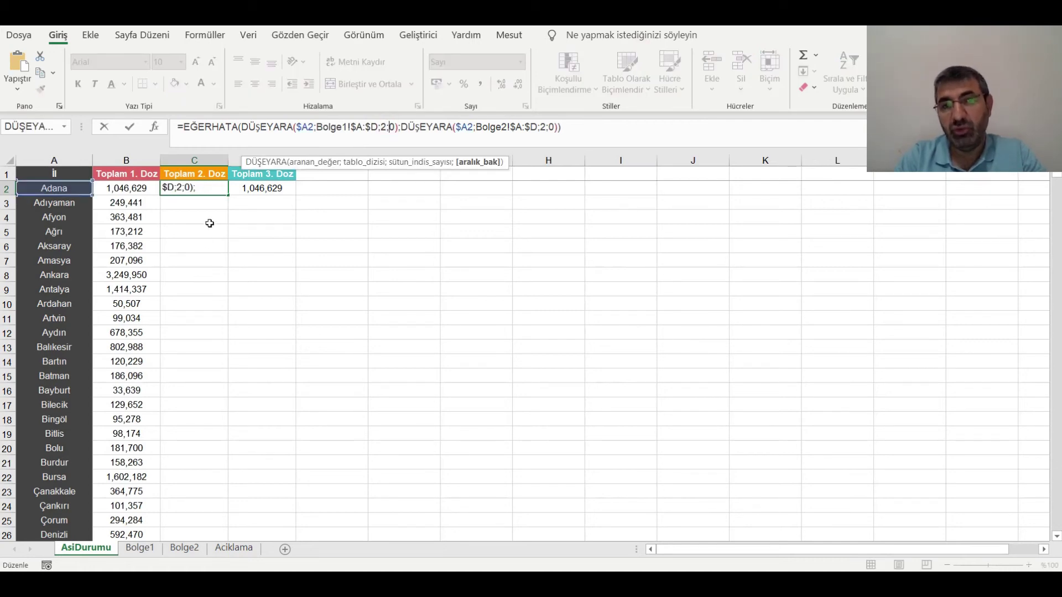
pyautogui.press('Escape')
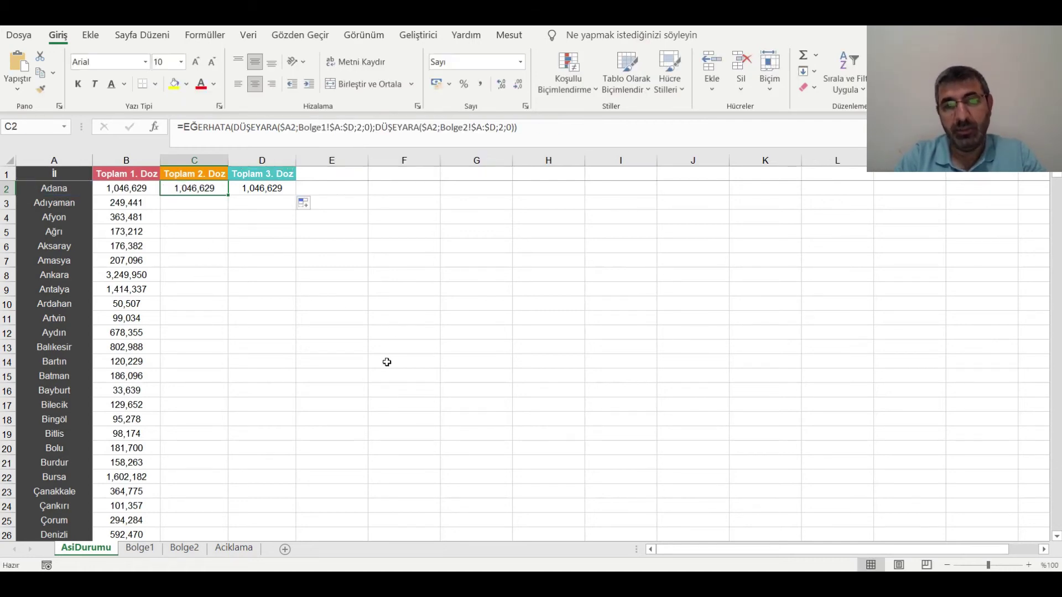
pyautogui.click(140, 548)
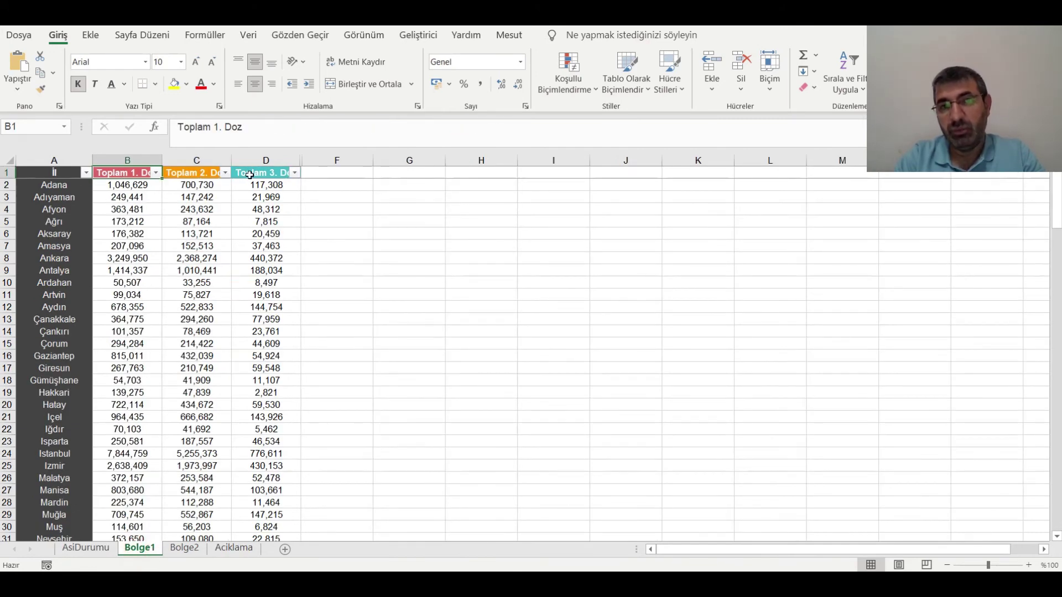
pyautogui.click(85, 548)
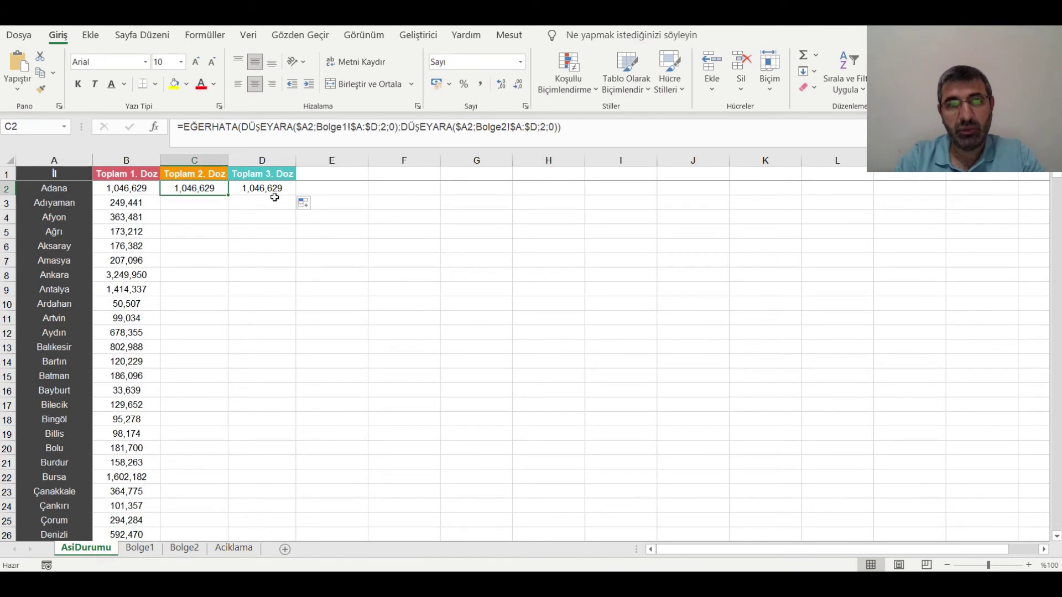
# Step: Set both column indexes in C2 to 3, giving Adana's 2nd-dose total 700,730
pyautogui.click(384, 128)
pyautogui.press('BackSpace')
pyautogui.write('3')
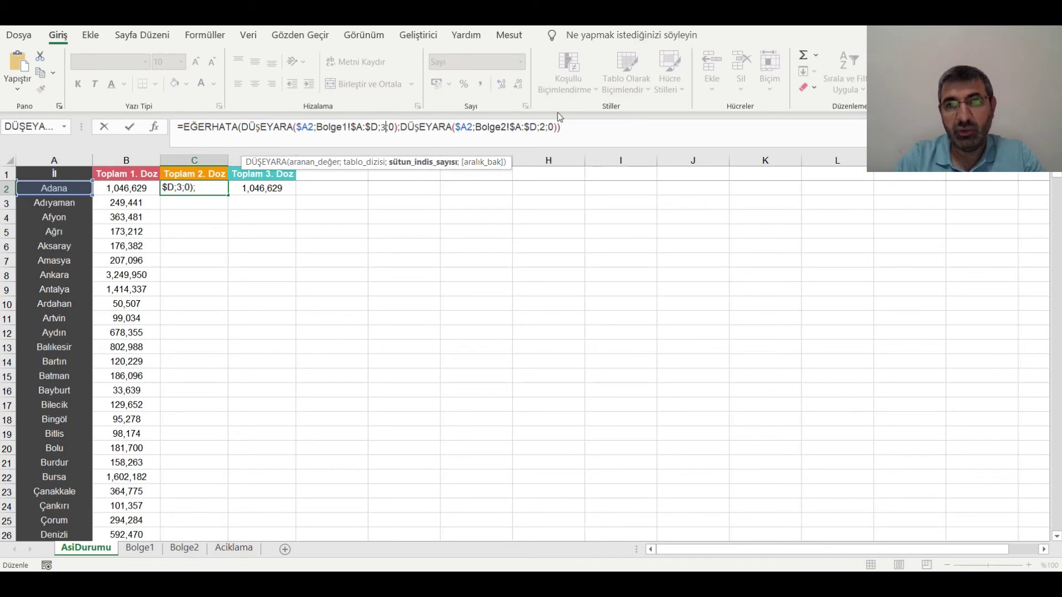
pyautogui.click(544, 128)
pyautogui.press('BackSpace')
pyautogui.write('3')
pyautogui.press('Return')
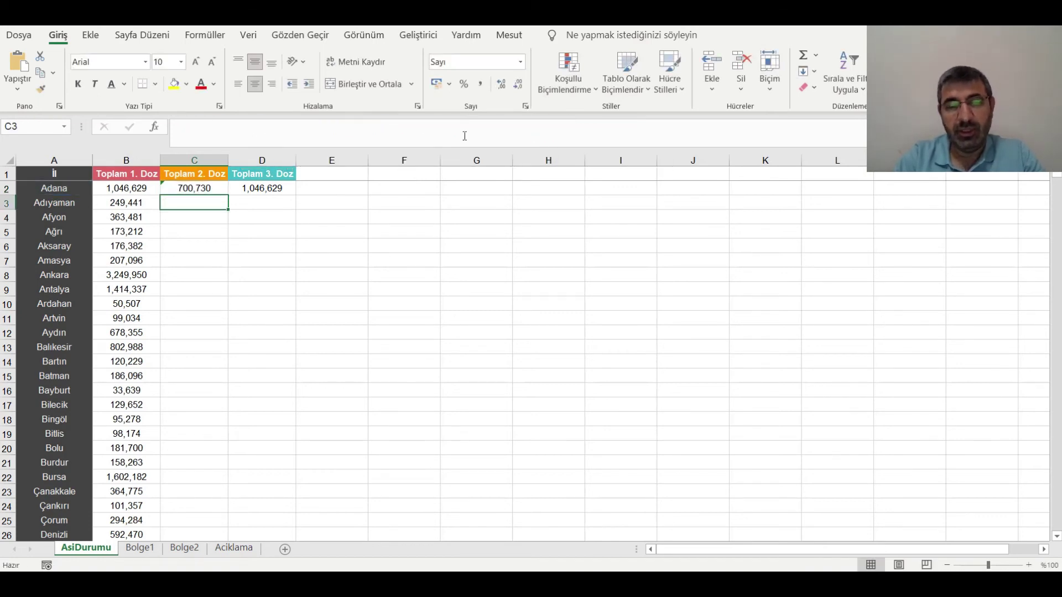
# Step: Set both column indexes in D2 to 4, giving Adana's 3rd-dose total 117,308
pyautogui.click(257, 189)
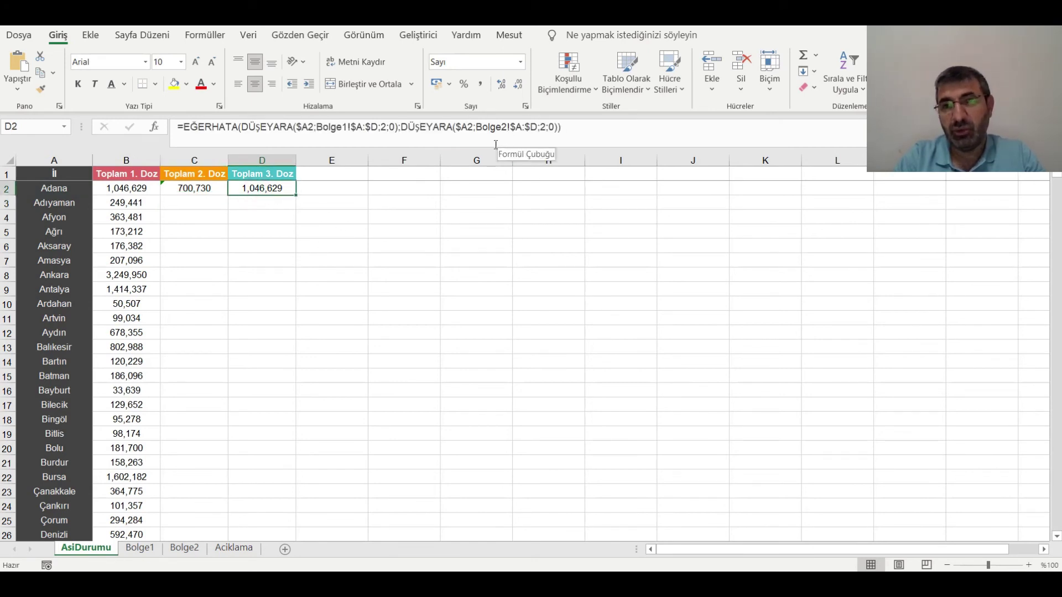
pyautogui.click(383, 126)
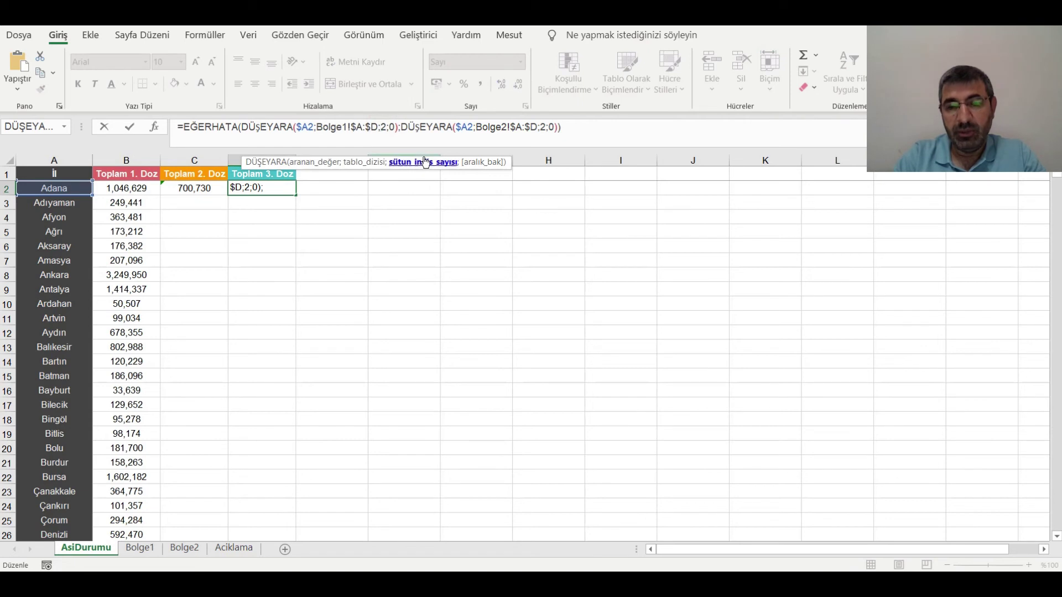
pyautogui.press('BackSpace')
pyautogui.write('4')
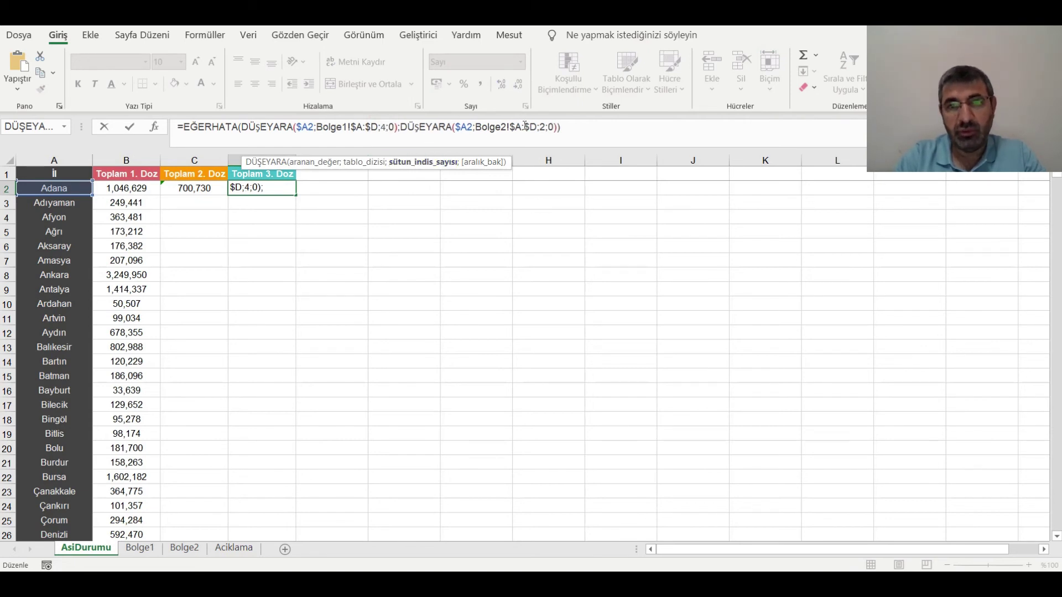
pyautogui.click(543, 128)
pyautogui.press('BackSpace')
pyautogui.write('4')
pyautogui.press('Return')
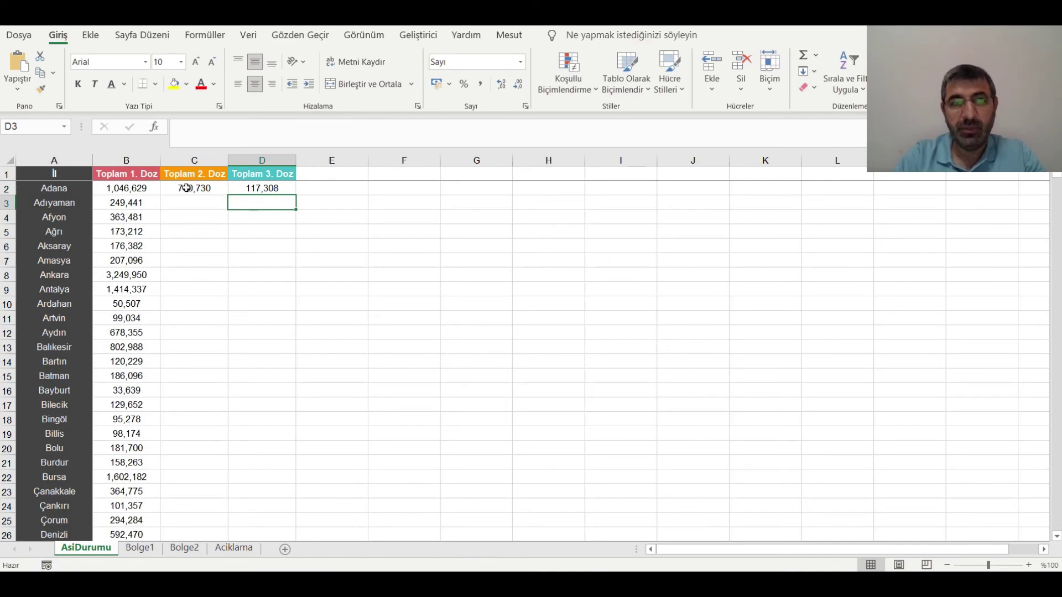
pyautogui.click(186, 188)
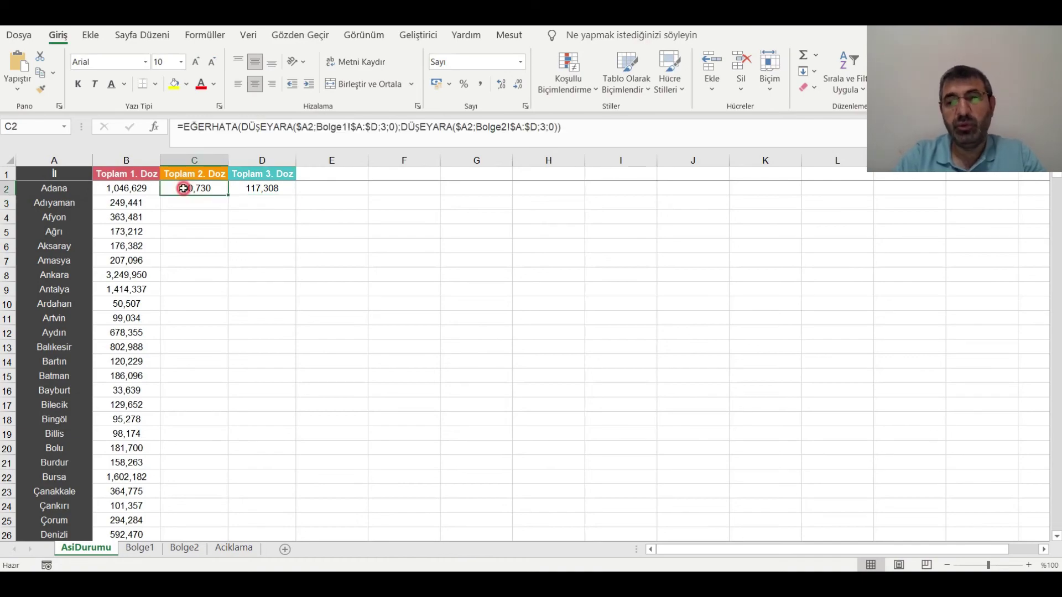
# Step: Break B2's formula with line breaks after EĞERHATA( and before the second DÜŞEYARA
pyautogui.click(126, 191)
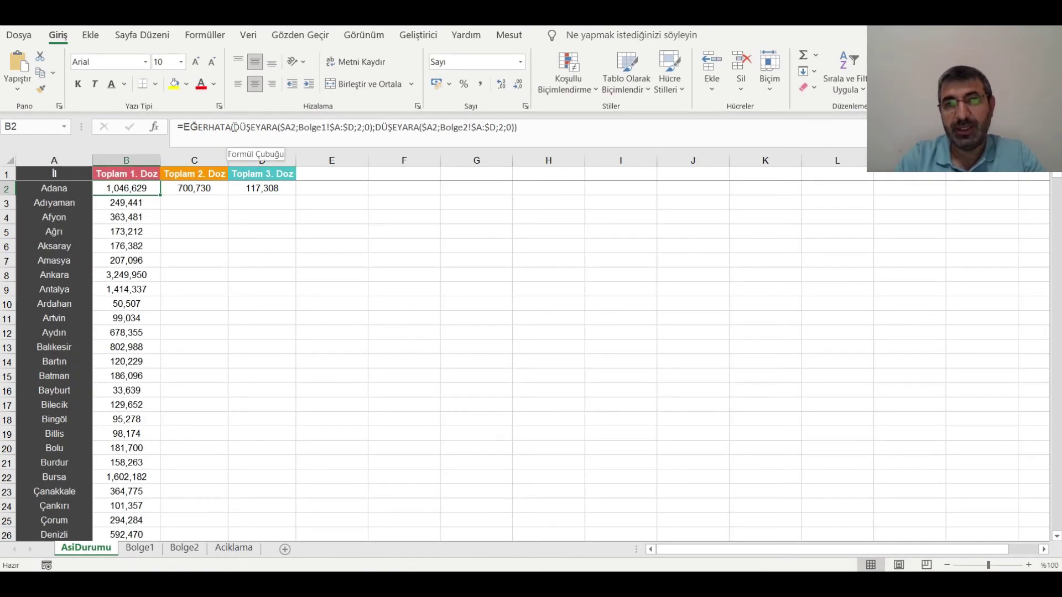
pyautogui.click(235, 127)
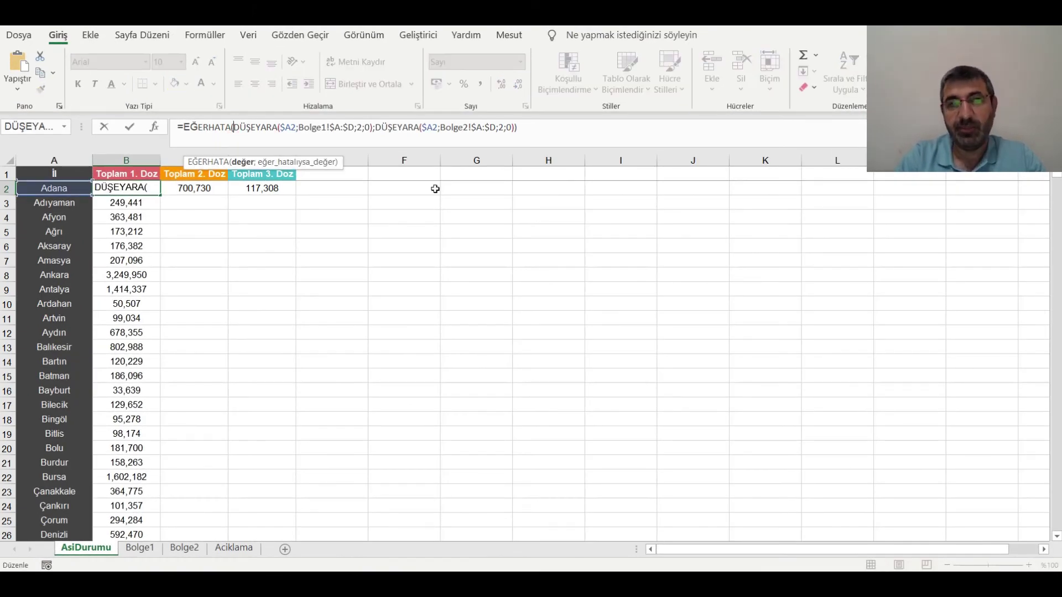
pyautogui.hotkey('alt', 'Return')
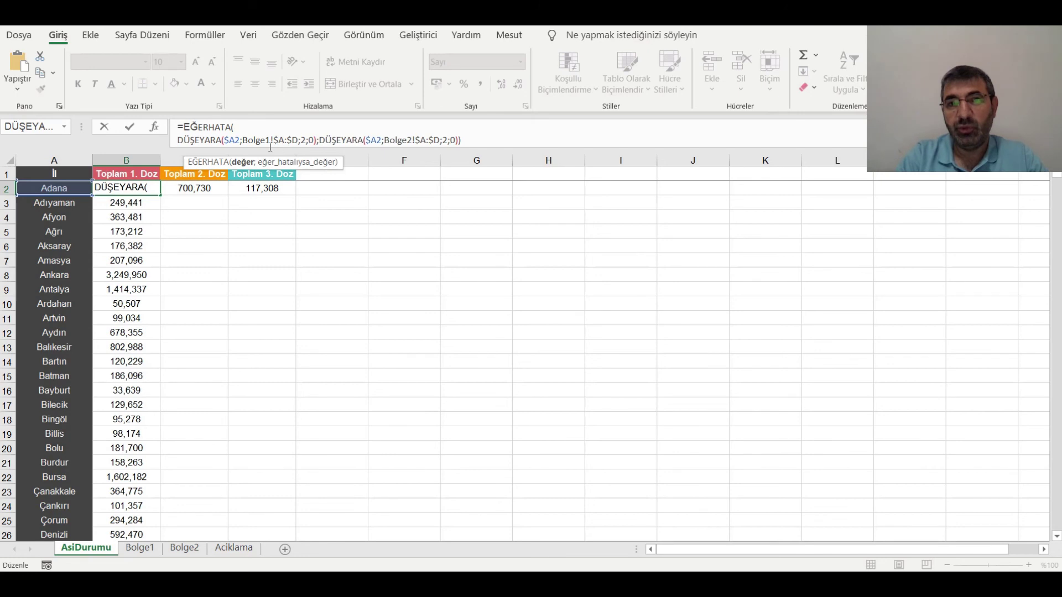
pyautogui.click(324, 140)
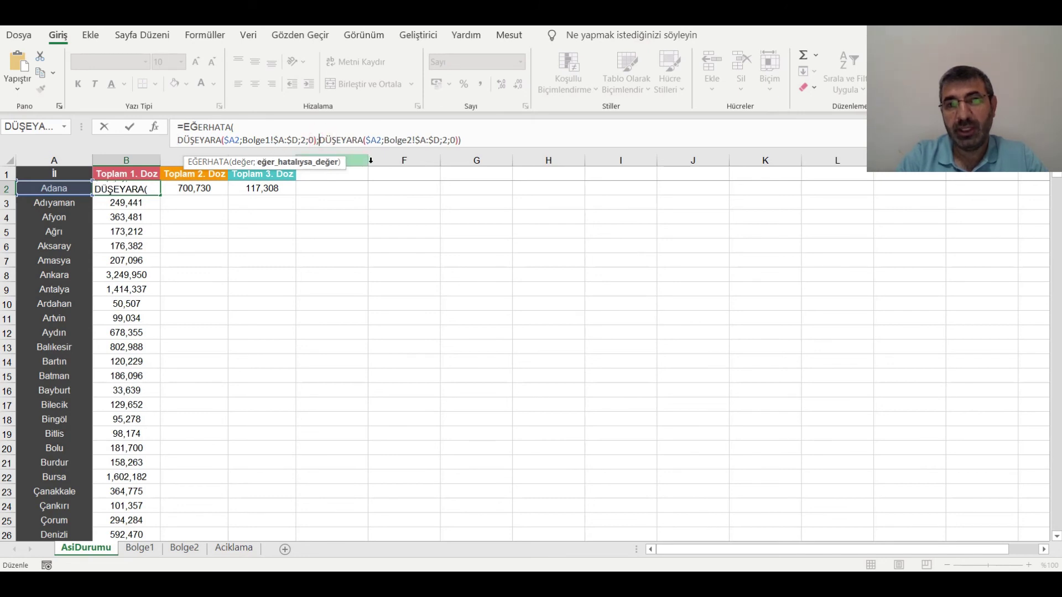
pyautogui.hotkey('alt', 'Return')
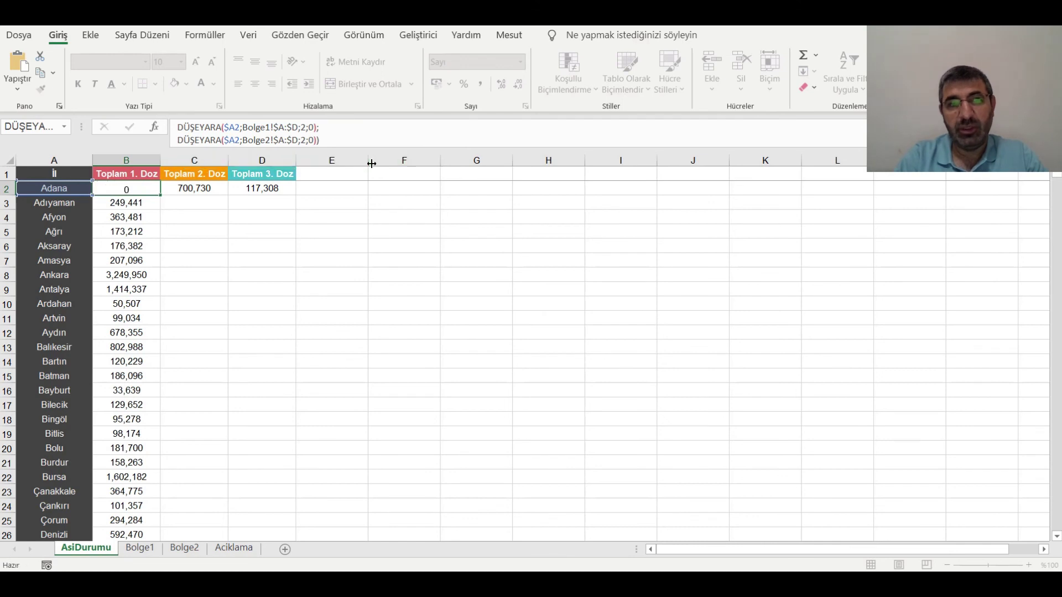
pyautogui.press('Return')
# Step: Check B2's multi-line formula in the cell, still returning 1,046,629
pyautogui.click(138, 189)
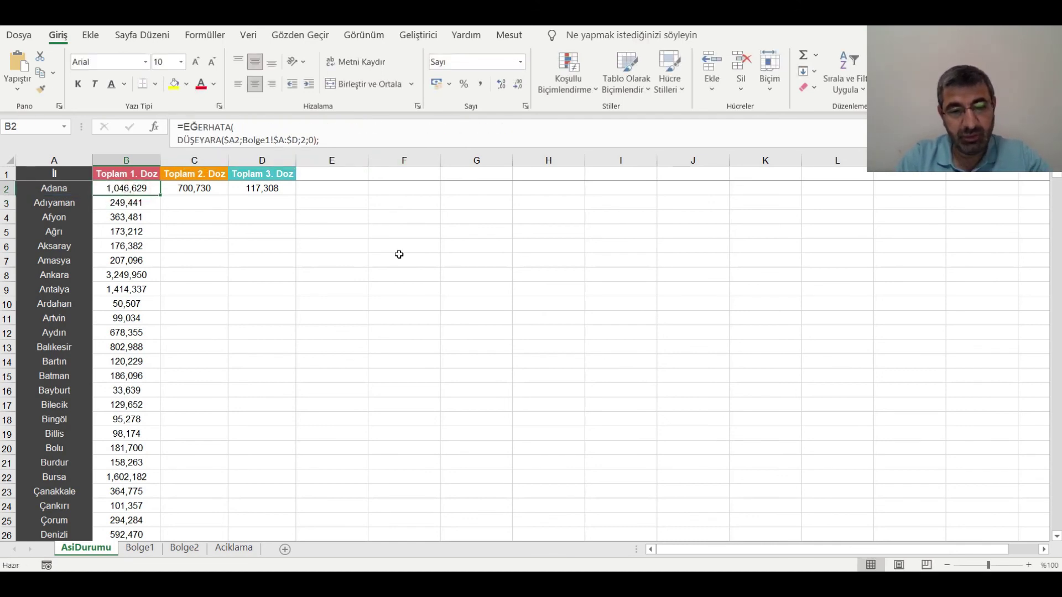
pyautogui.press('F2')
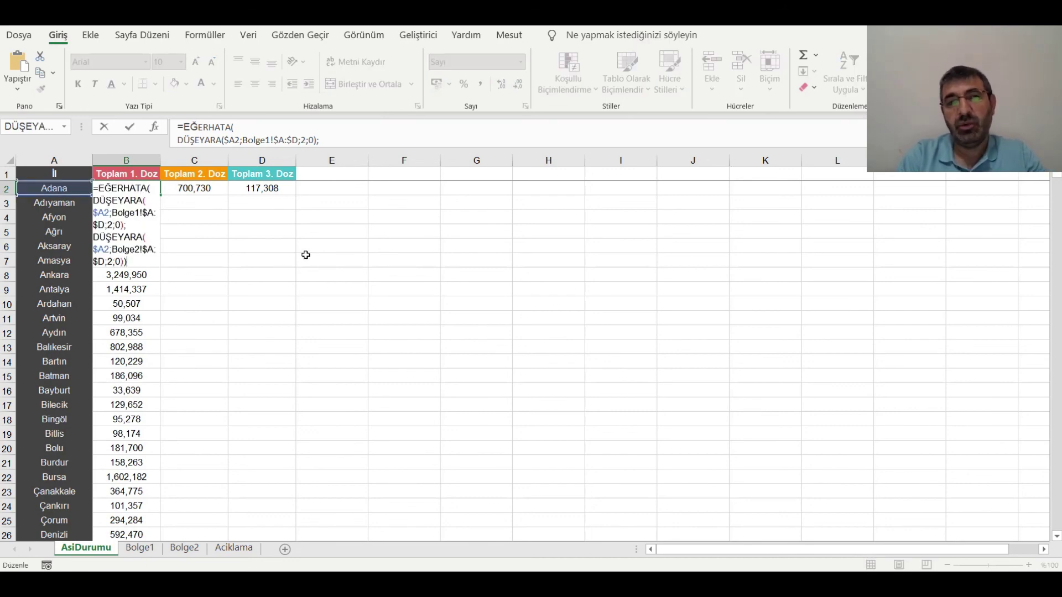
pyautogui.press('Escape')
pyautogui.press('Return')
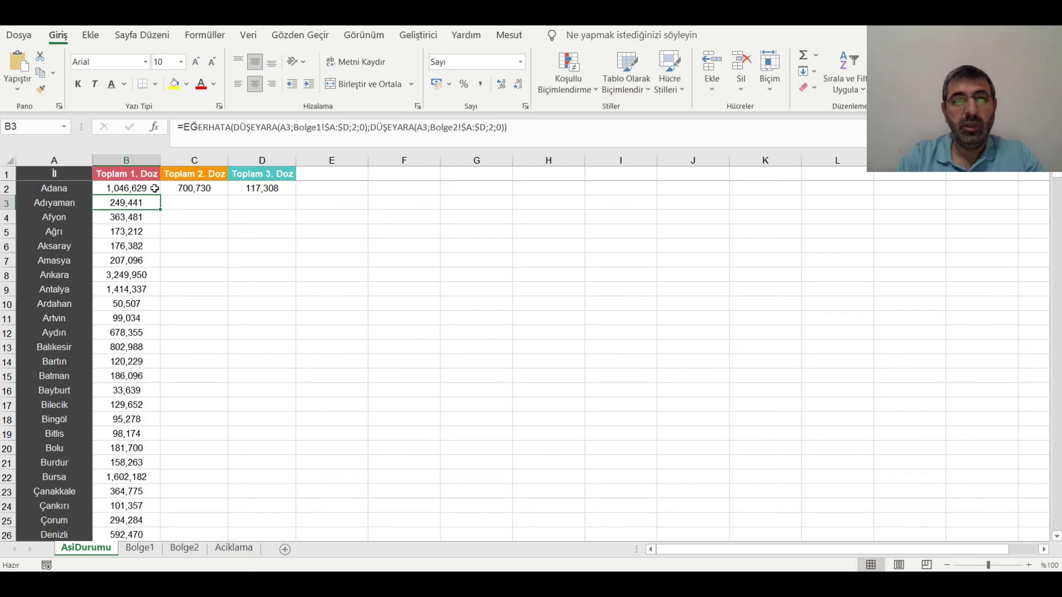
# Step: Fill B2's IFERROR-VLOOKUP first-dose formula down column B for every province
pyautogui.click(146, 188)
pyautogui.doubleClick(160, 195)
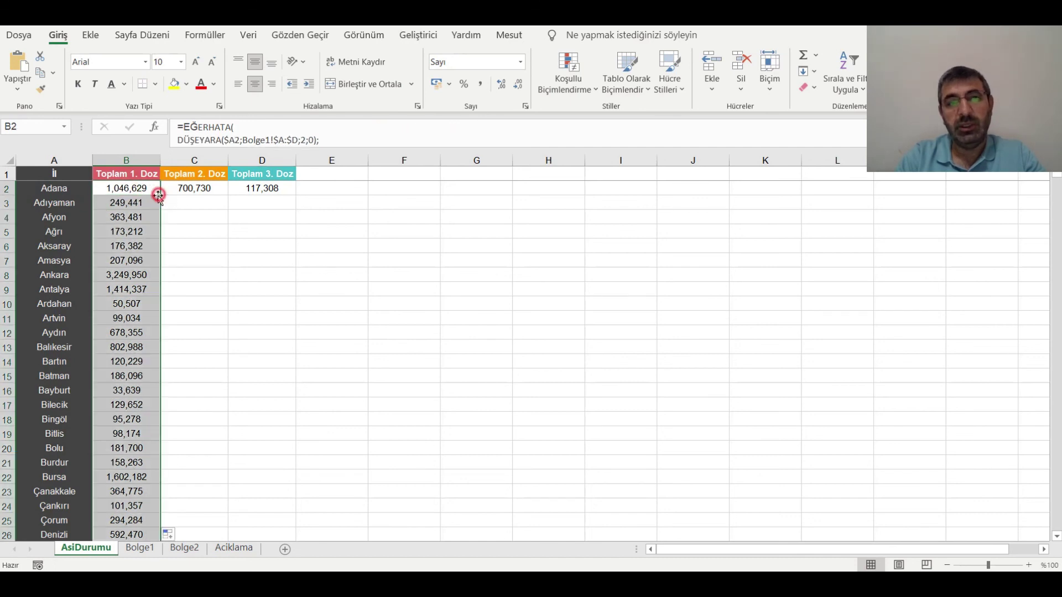
pyautogui.click(304, 307)
pyautogui.scroll(-3, 161, 318)
pyautogui.scroll(3, 185, 254)
# Step: Copy B2's formula across to C2:D2, then fill B2:D2 down to Zonguldak in row 83
pyautogui.click(136, 190)
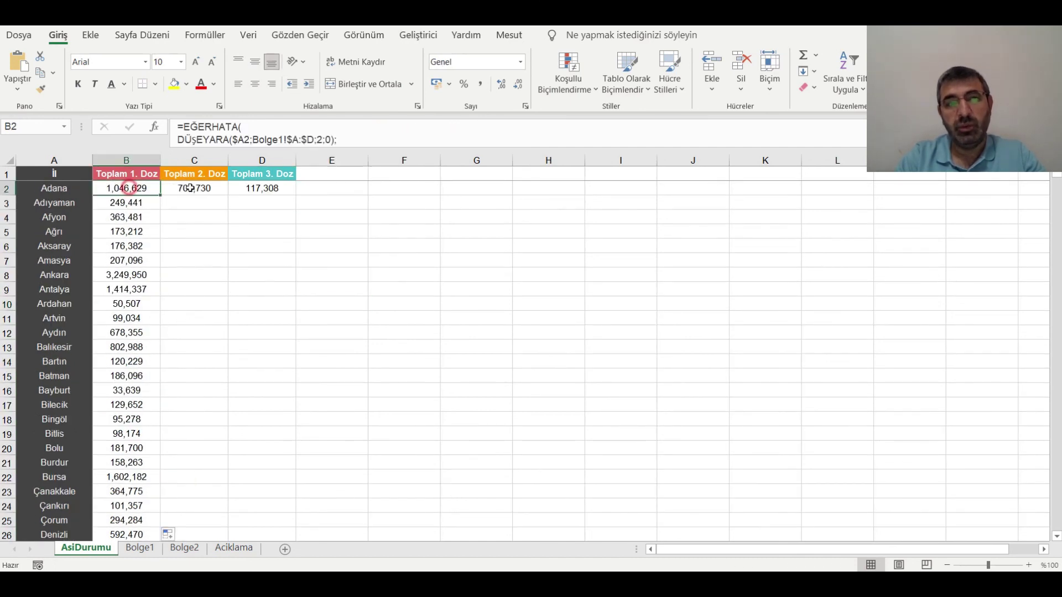
pyautogui.moveTo(161, 196); pyautogui.dragTo(292, 193)
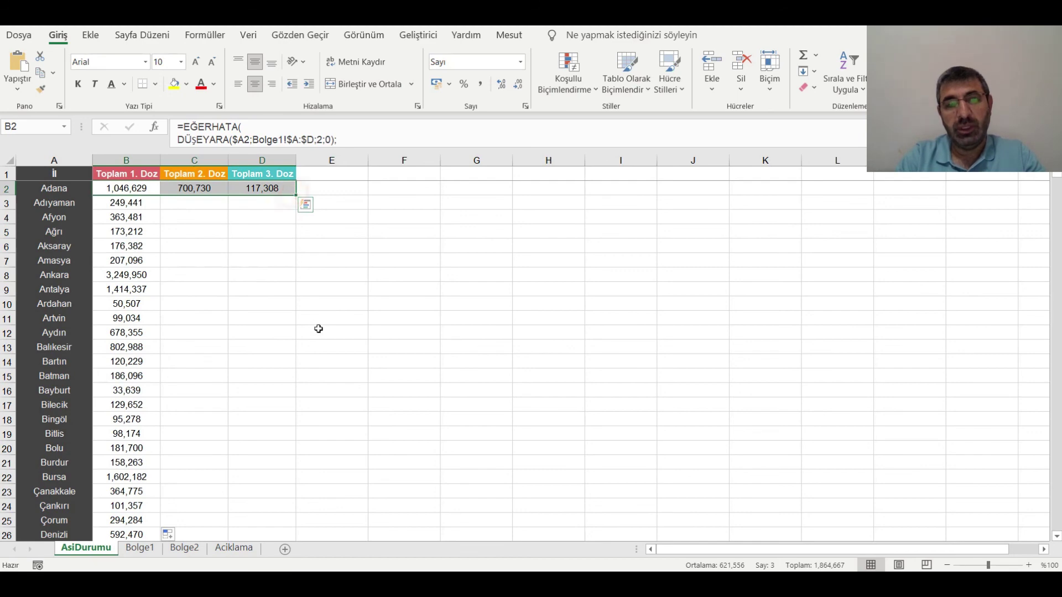
pyautogui.moveTo(298, 195); pyautogui.dragTo(309, 562)
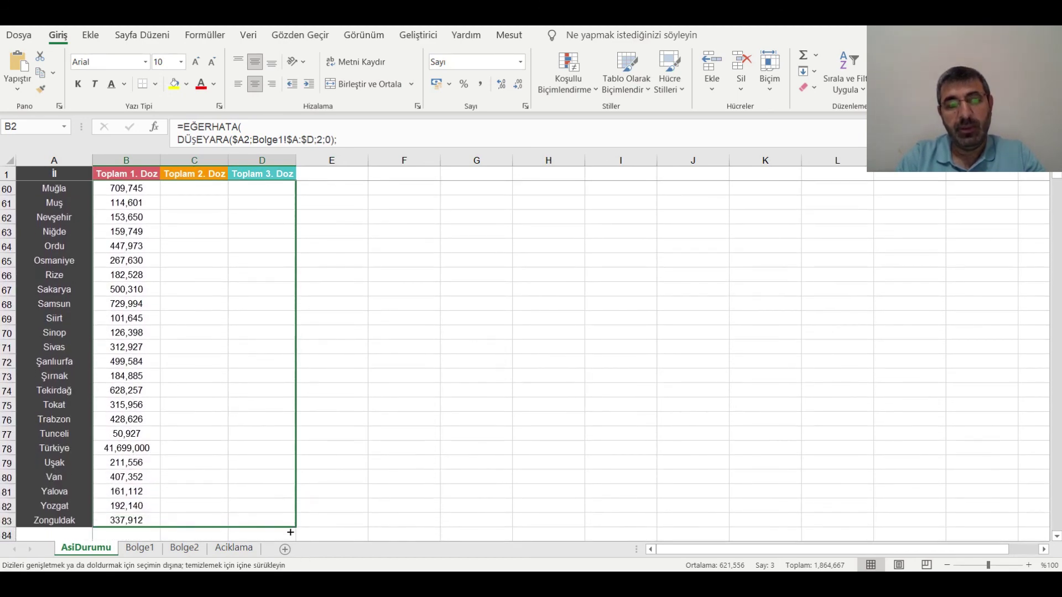
pyautogui.moveTo(308, 562); pyautogui.dragTo(293, 528)
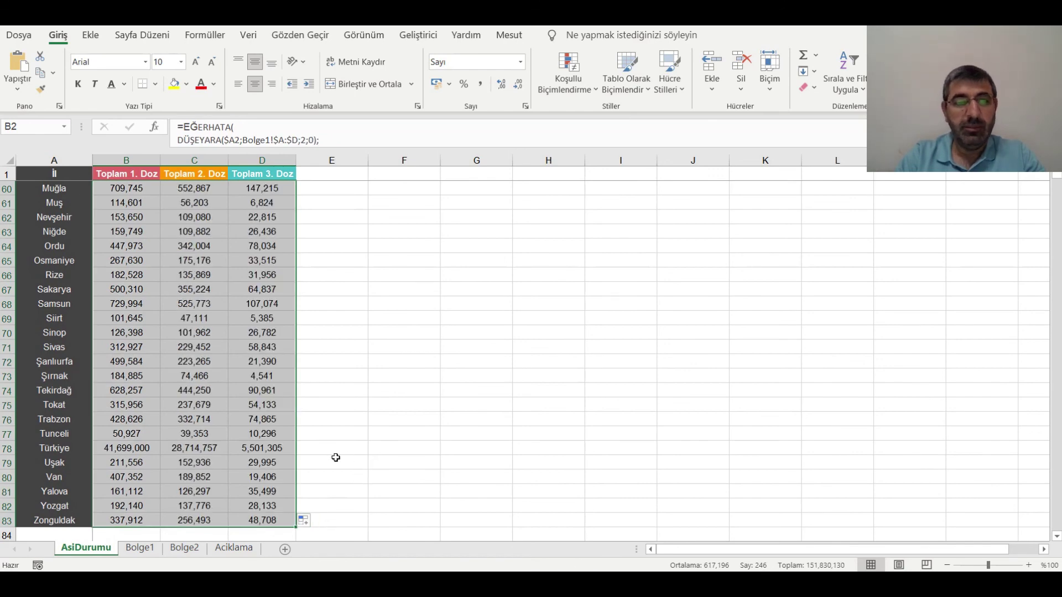
pyautogui.scroll(9, 334, 457)
pyautogui.scroll(10, 344, 446)
pyautogui.click(332, 217)
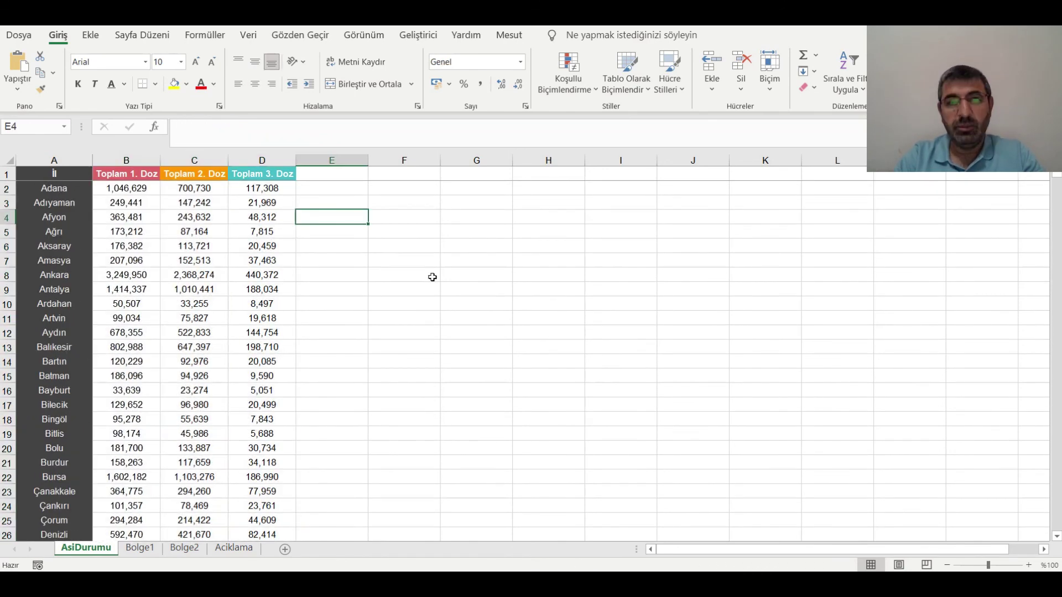